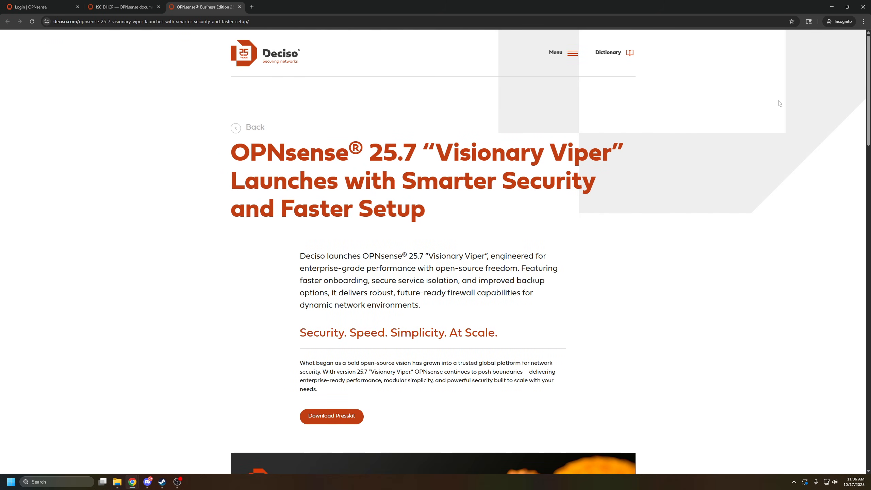
# Read the Dual DHCP Support highlight in the OPNsense 25.7 release announcement and the note about ISC DHCP in the documentation.
pyautogui.scroll(-10, 617, 204)
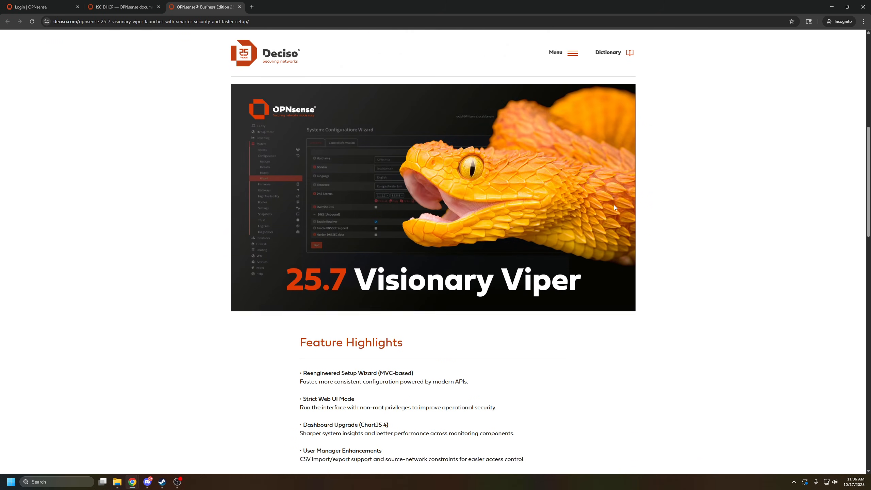
pyautogui.scroll(-2, 613, 209)
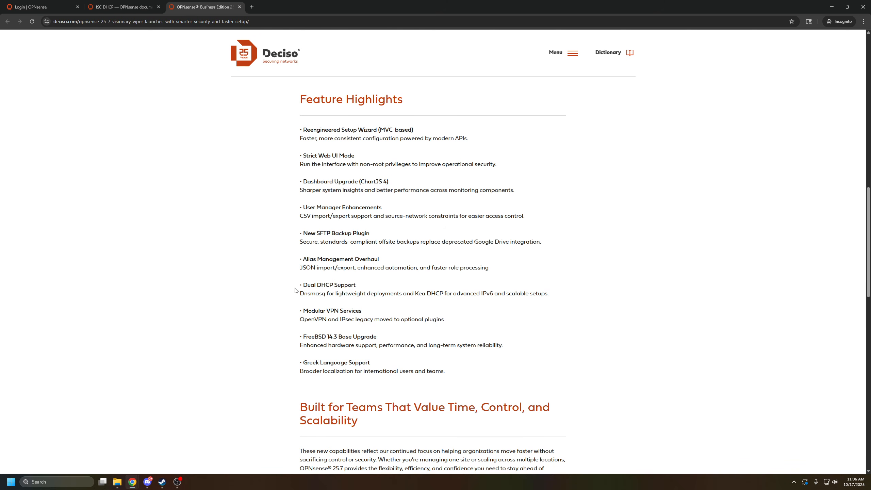
pyautogui.moveTo(305, 285); pyautogui.dragTo(556, 298)
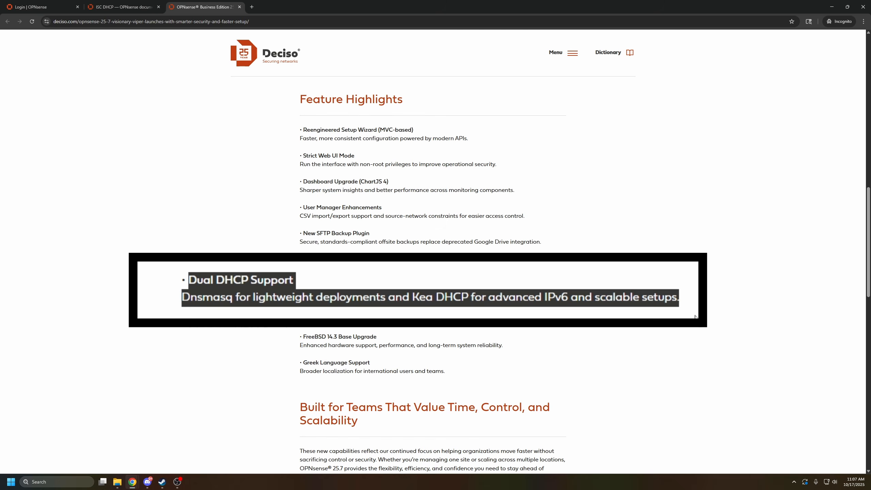
pyautogui.click(168, 313)
pyautogui.moveTo(181, 296); pyautogui.dragTo(236, 296)
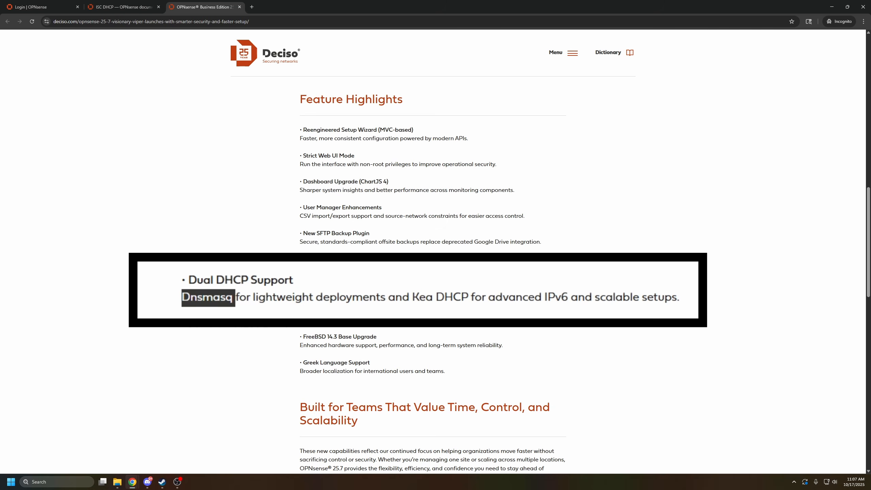
pyautogui.click(239, 7)
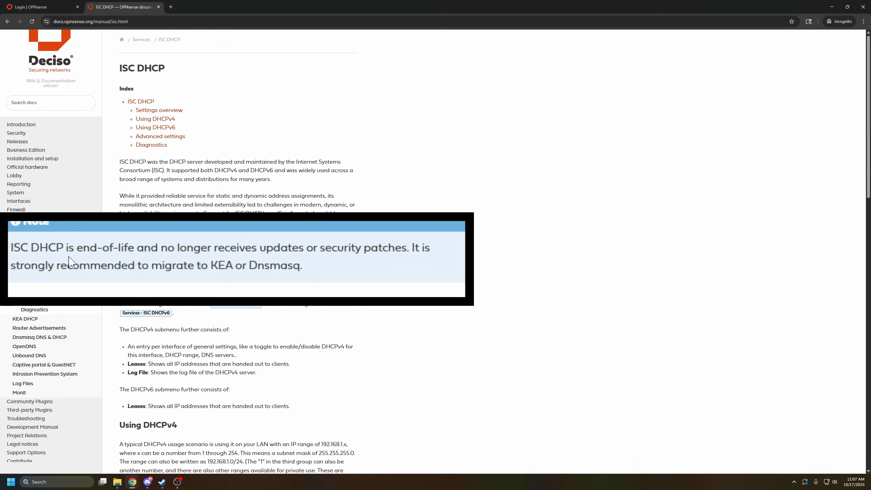
pyautogui.moveTo(8, 247); pyautogui.dragTo(368, 261)
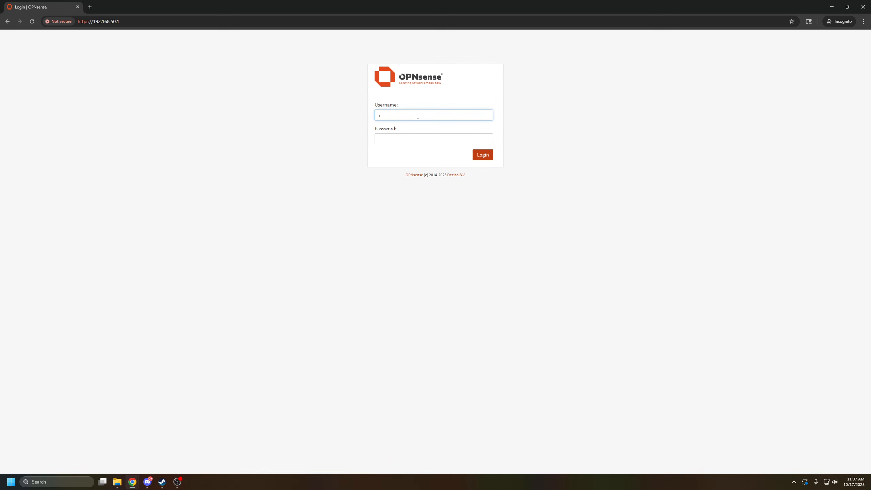
# Log in to the OPNsense web interface as root with the account password.
pyautogui.write('oot')
pyautogui.press('Tab')
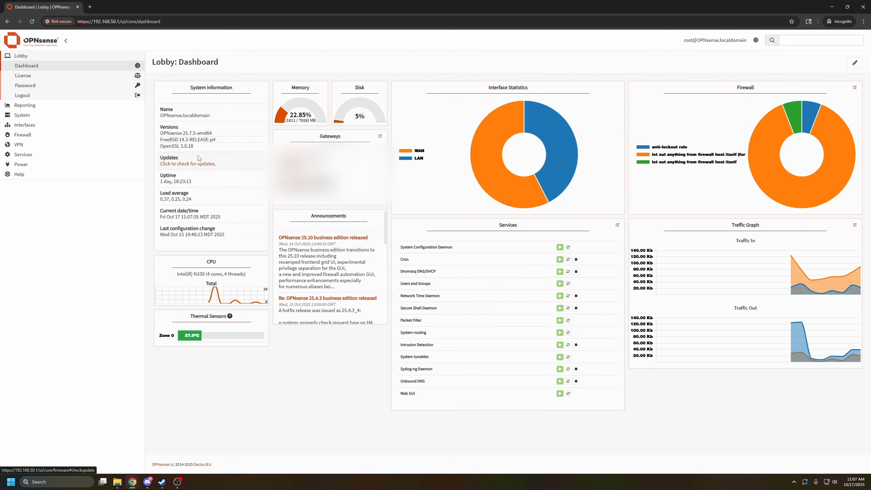
# Check the installed OPNsense version, run a check for firmware updates and dismiss the firmware status message.
pyautogui.moveTo(158, 133); pyautogui.dragTo(195, 134)
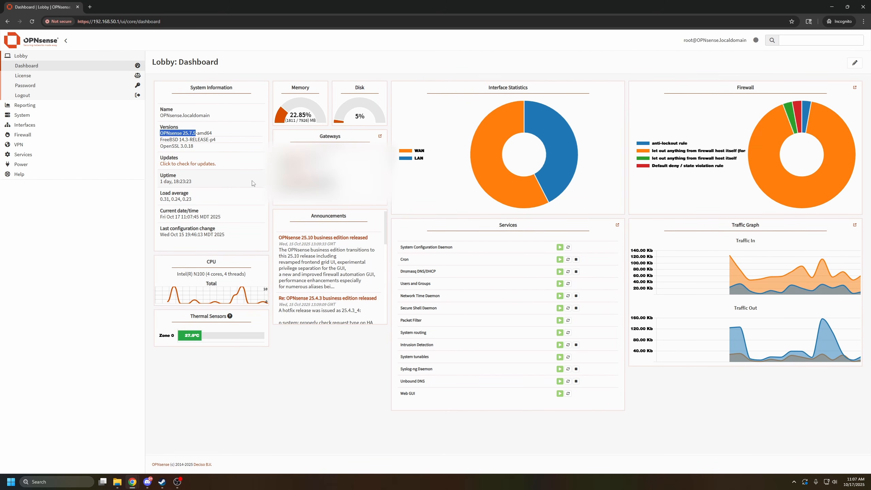
pyautogui.click(180, 164)
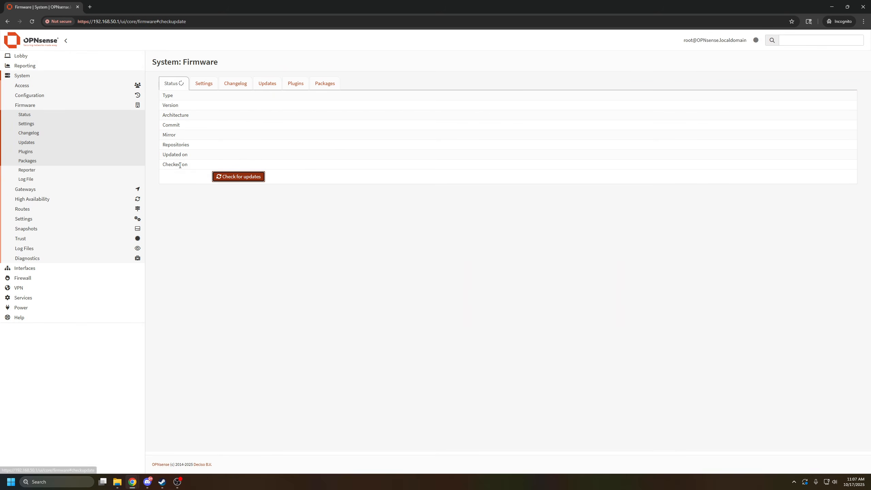
pyautogui.click(232, 177)
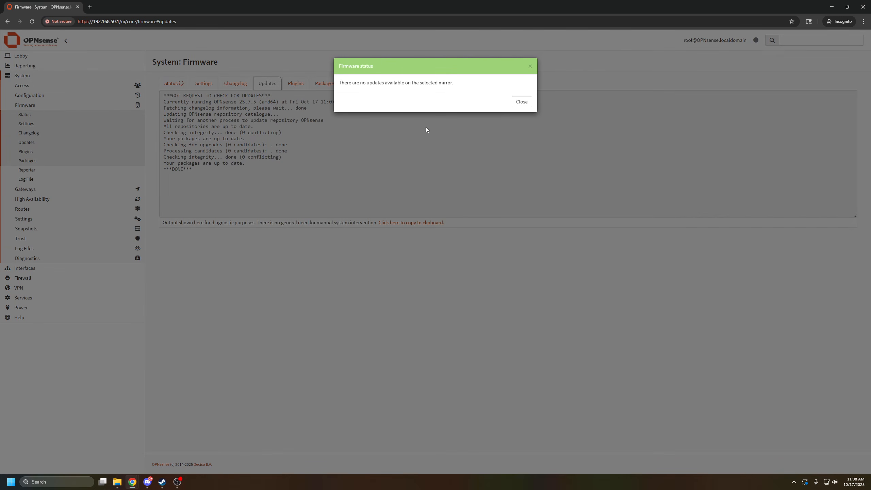
pyautogui.click(514, 102)
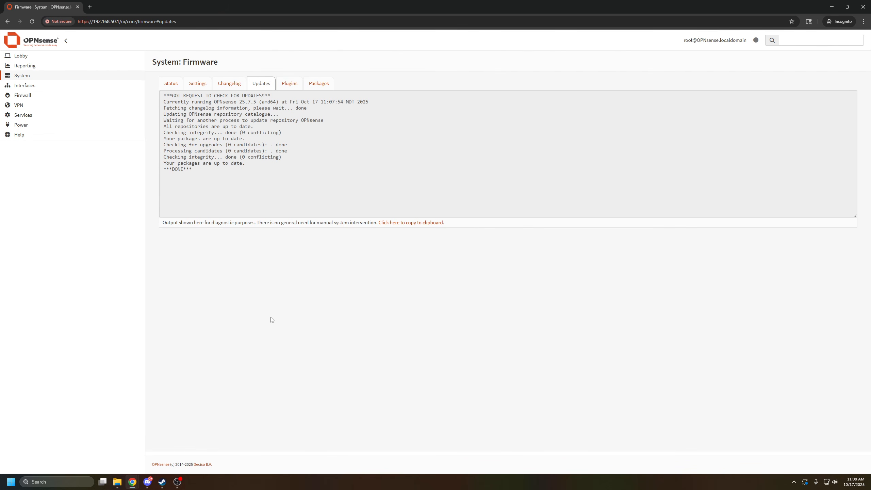
# Open the system configuration backups page.
pyautogui.click(28, 77)
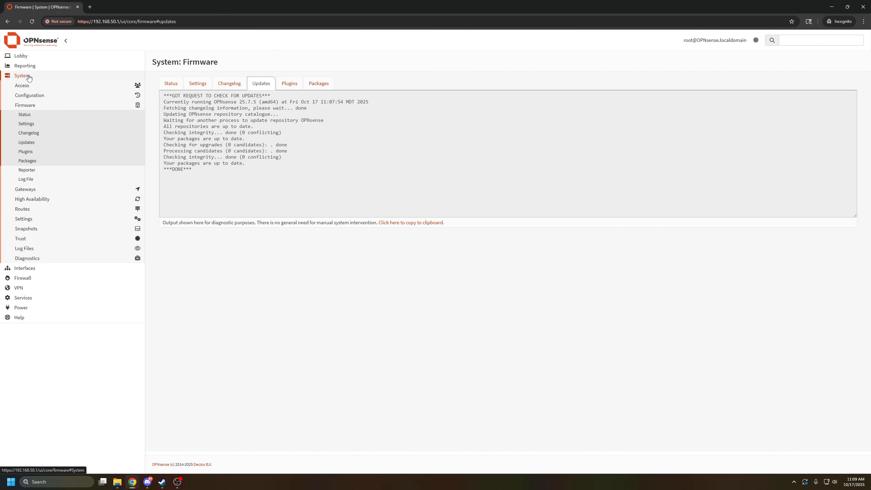
pyautogui.click(42, 97)
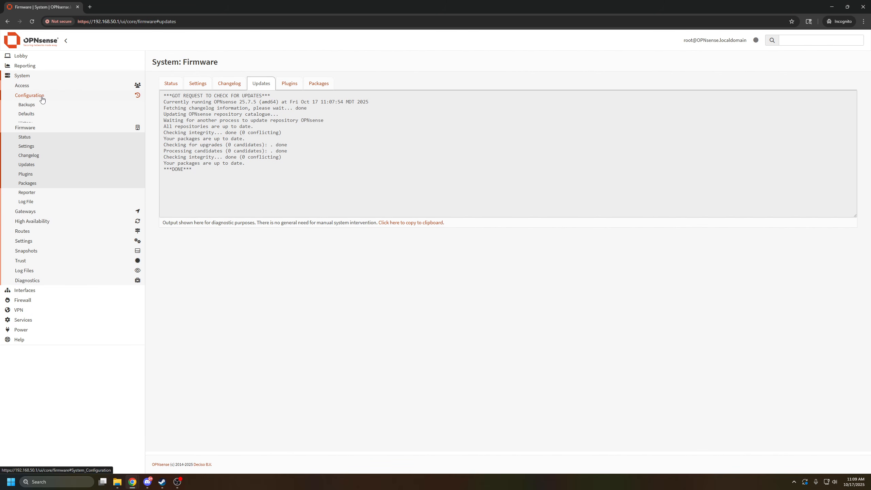
pyautogui.click(37, 107)
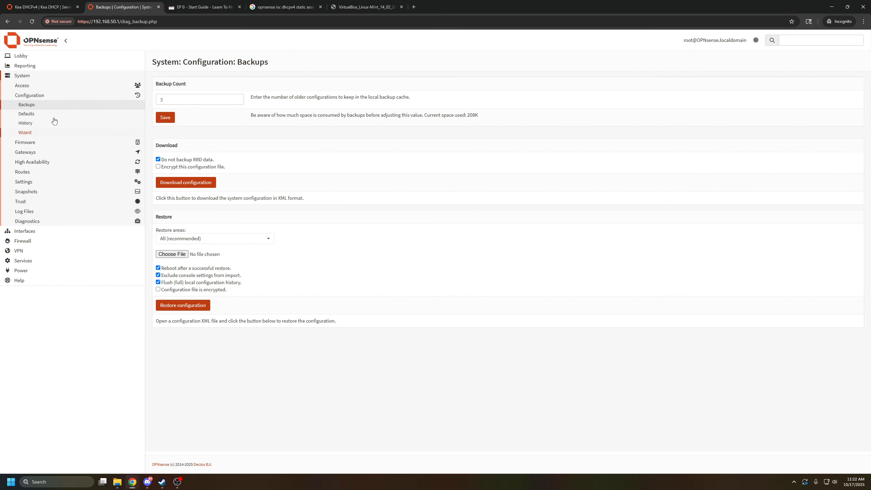
# Look through the ISC DHCPv4 service entries, the Kea DHCPv4 reservations and the Kea DHCPv4 leases.
pyautogui.click(22, 76)
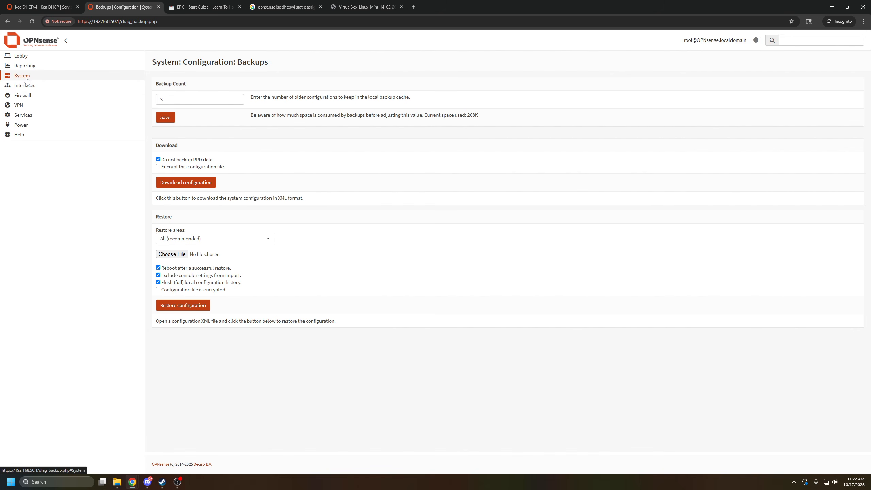
pyautogui.click(34, 116)
pyautogui.click(46, 175)
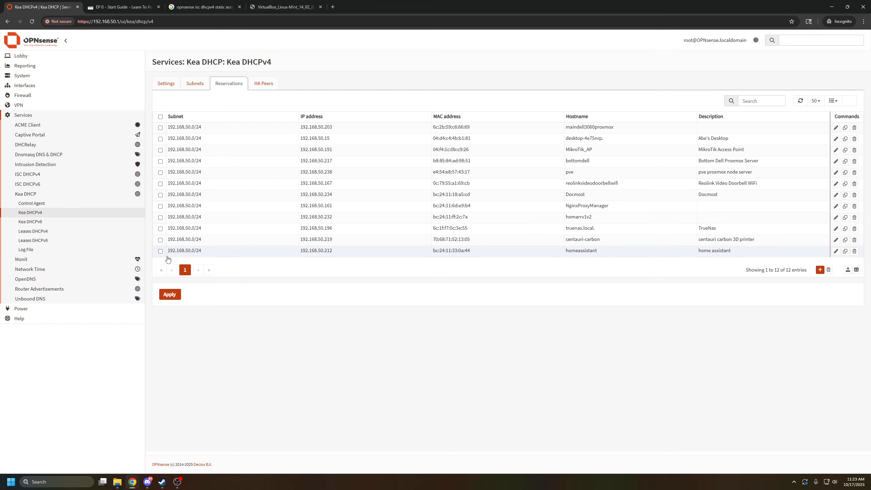
pyautogui.moveTo(187, 64); pyautogui.dragTo(298, 67)
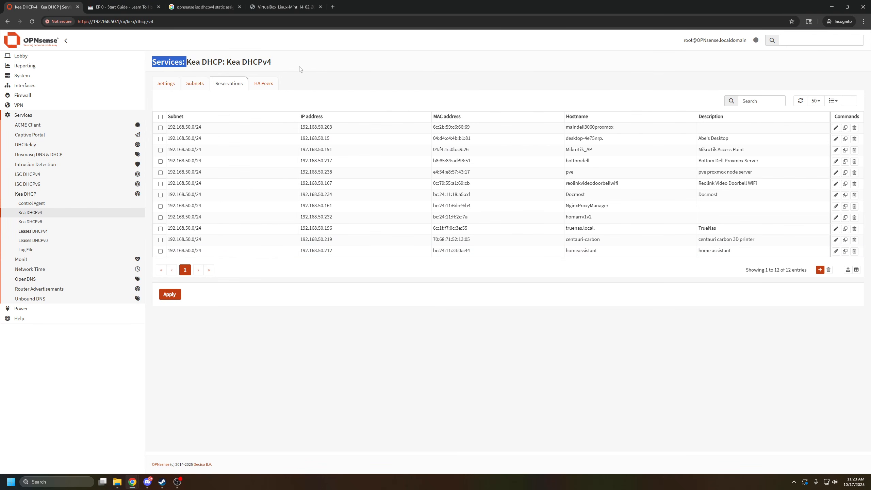
pyautogui.click(251, 390)
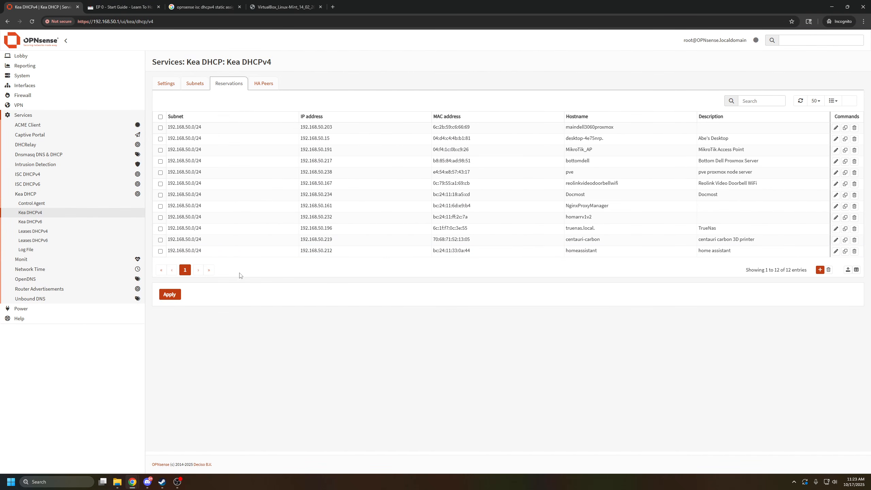
pyautogui.click(61, 232)
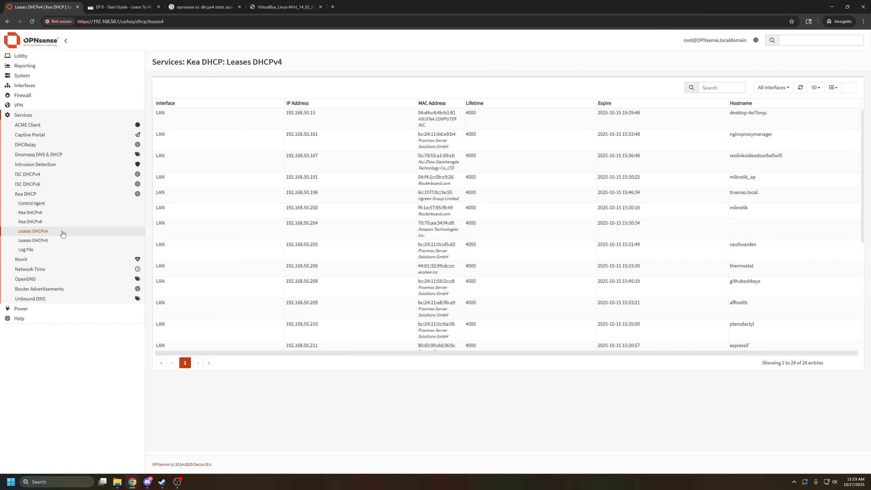
# Export the Kea DHCPv4 reservations as a CSV file and save it in the Downloads folder.
pyautogui.click(32, 213)
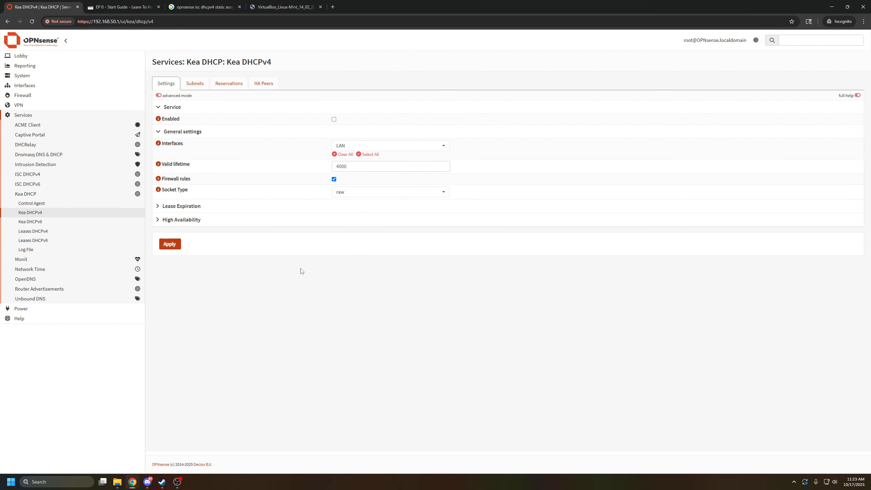
pyautogui.click(240, 88)
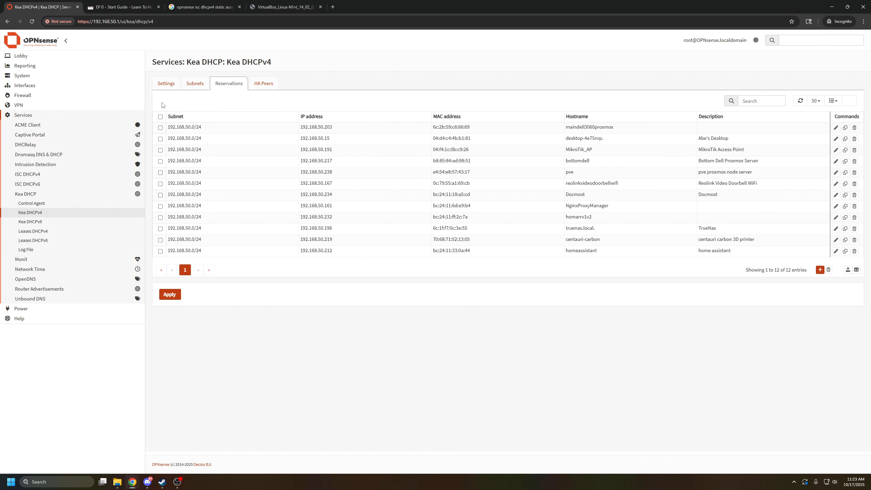
pyautogui.click(856, 270)
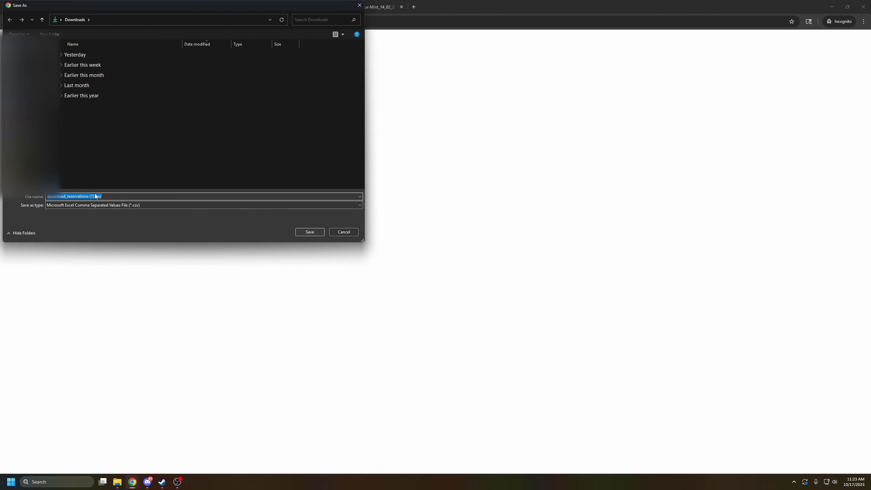
pyautogui.click(309, 232)
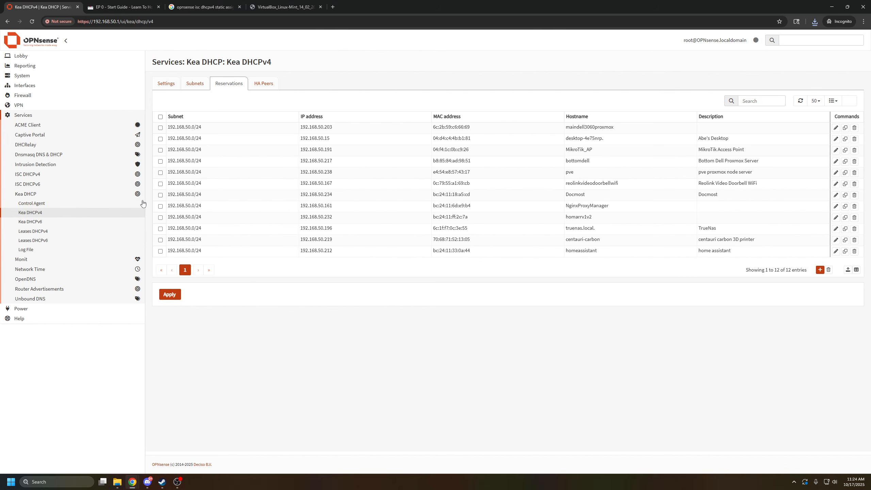
# Open the general settings of the Dnsmasq DNS & DHCP service.
pyautogui.click(49, 155)
pyautogui.click(39, 165)
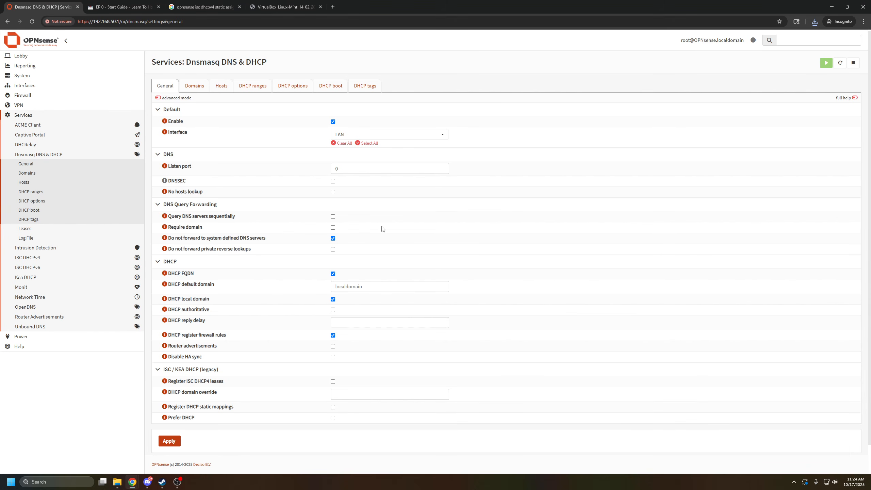
pyautogui.moveTo(96, 21); pyautogui.dragTo(111, 22)
pyautogui.click(443, 70)
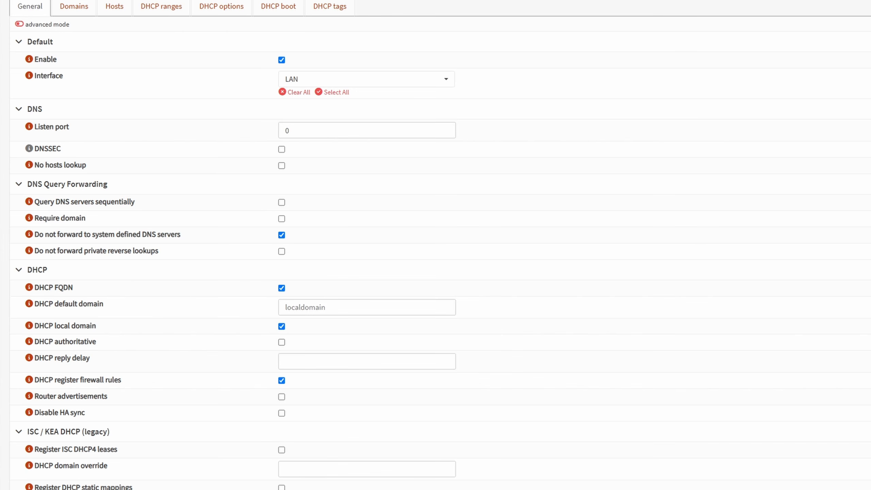
# Display the help text for the DNS listen port and read what the port value controls.
pyautogui.click(311, 132)
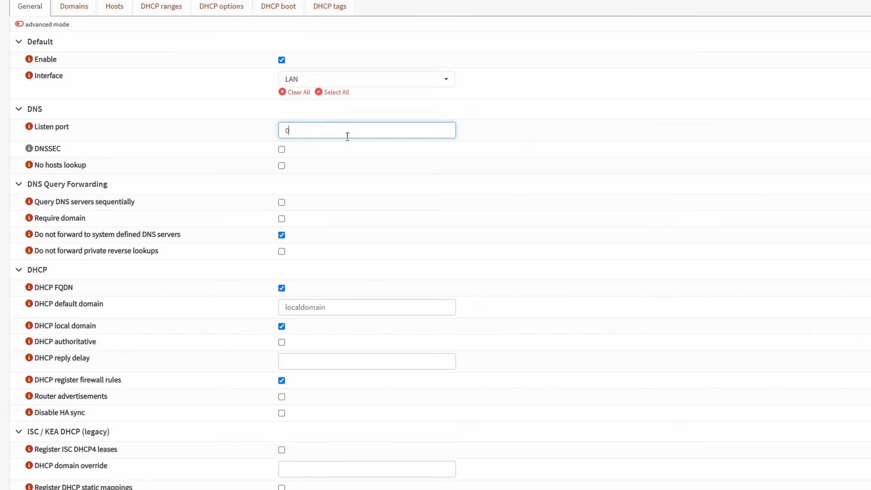
pyautogui.click(28, 127)
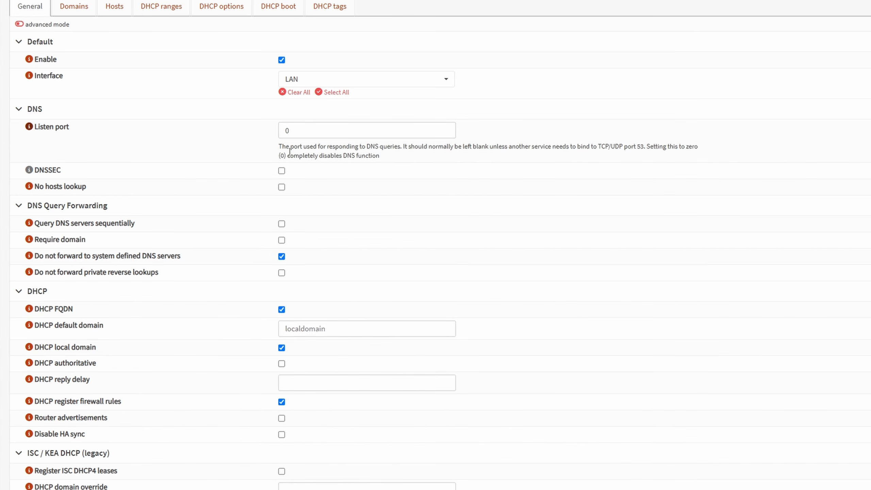
pyautogui.moveTo(279, 150); pyautogui.dragTo(403, 146)
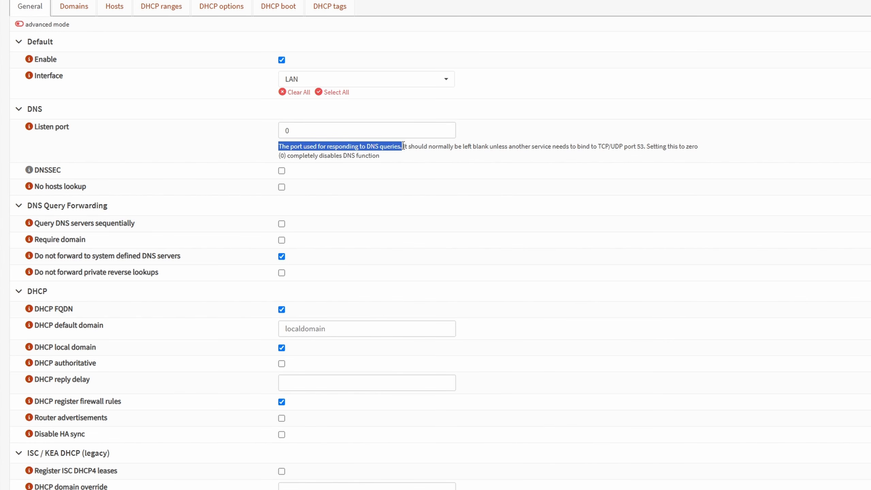
pyautogui.click(420, 146)
pyautogui.moveTo(411, 147); pyautogui.dragTo(504, 162)
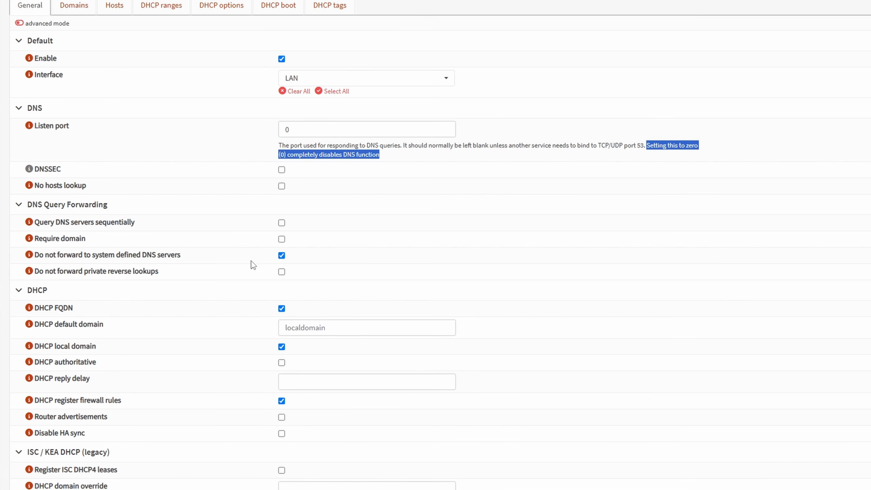
# Read the help text for the option that stops forwarding to system defined DNS servers, and hide it again.
pyautogui.scroll(-2, 251, 264)
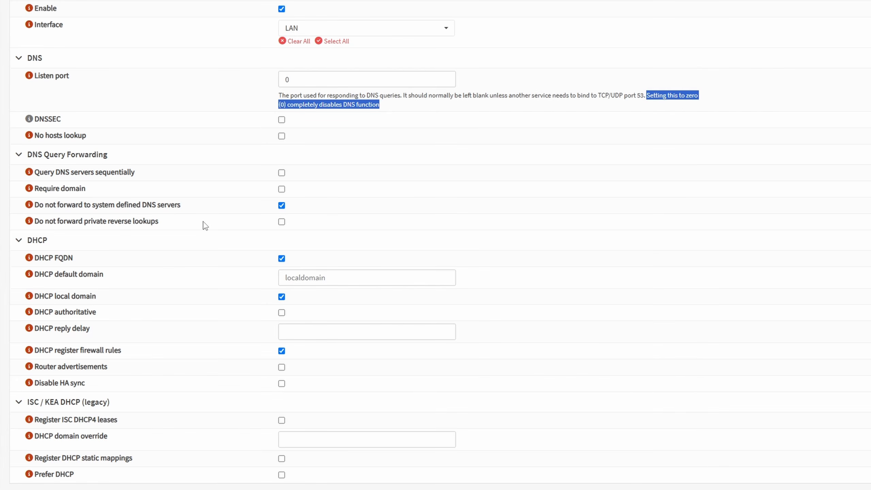
pyautogui.moveTo(92, 206); pyautogui.dragTo(221, 210)
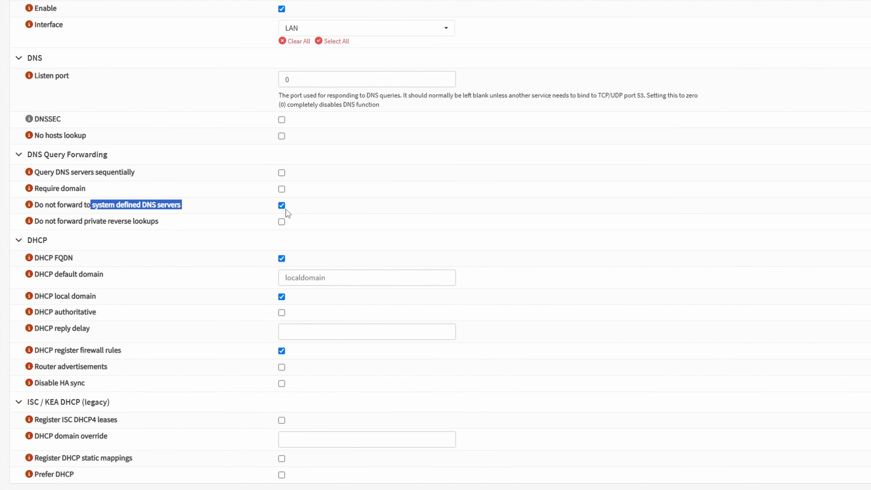
pyautogui.click(29, 205)
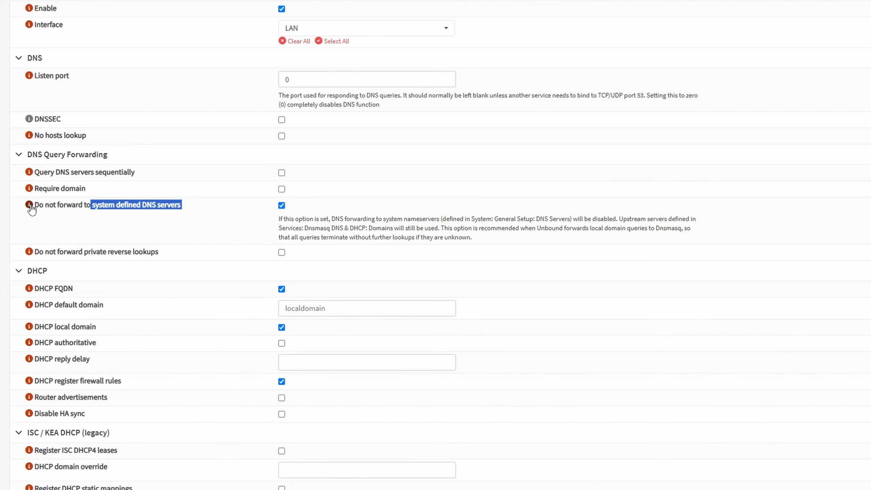
pyautogui.moveTo(372, 219); pyautogui.dragTo(691, 229)
pyautogui.click(35, 205)
pyautogui.click(30, 205)
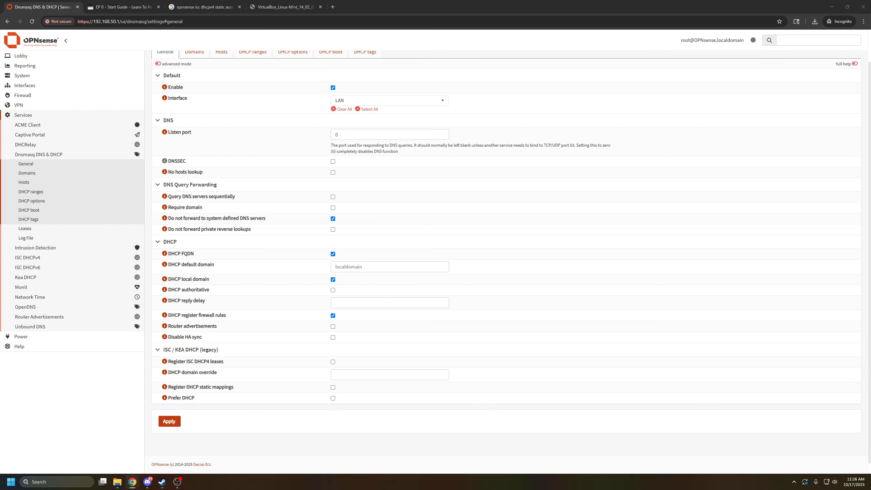
# Open the list of DHCP ranges for the Dnsmasq service.
pyautogui.scroll(1, 262, 121)
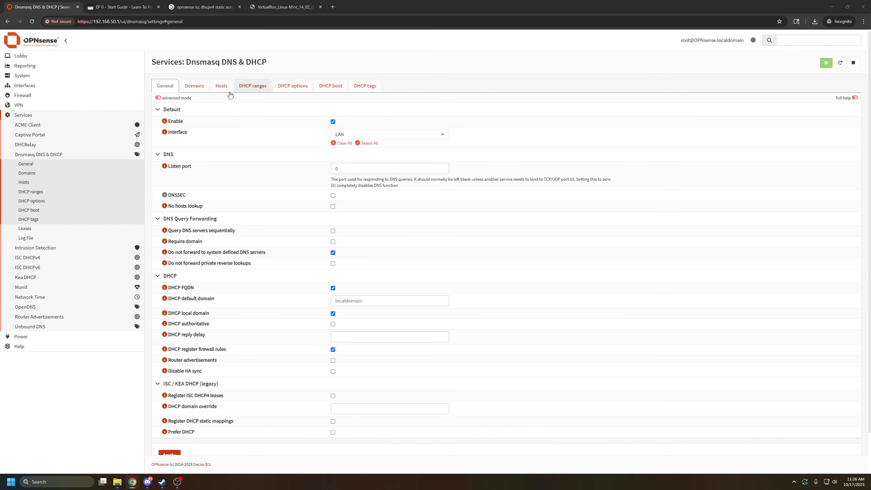
pyautogui.click(250, 88)
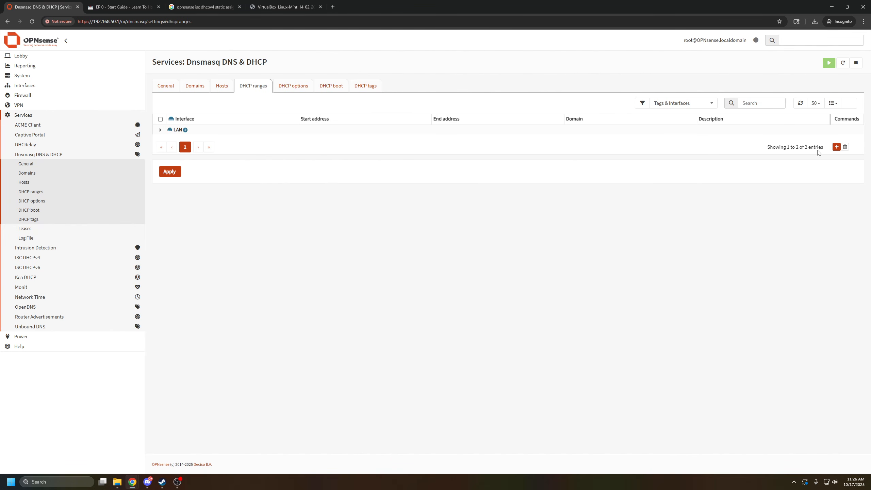
# Start a new DHCP range on the LAN interface with start address 192.168.50.2 and end address 192.168.50.254.
pyautogui.click(836, 147)
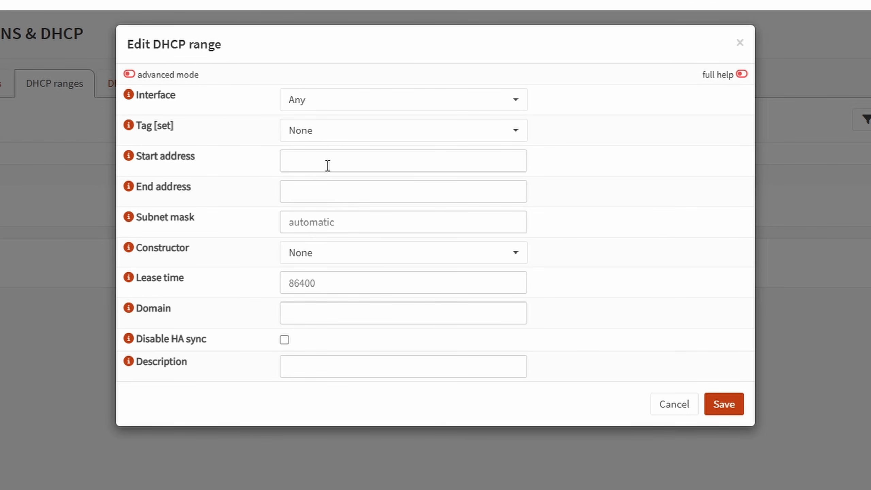
pyautogui.click(340, 105)
pyautogui.click(342, 171)
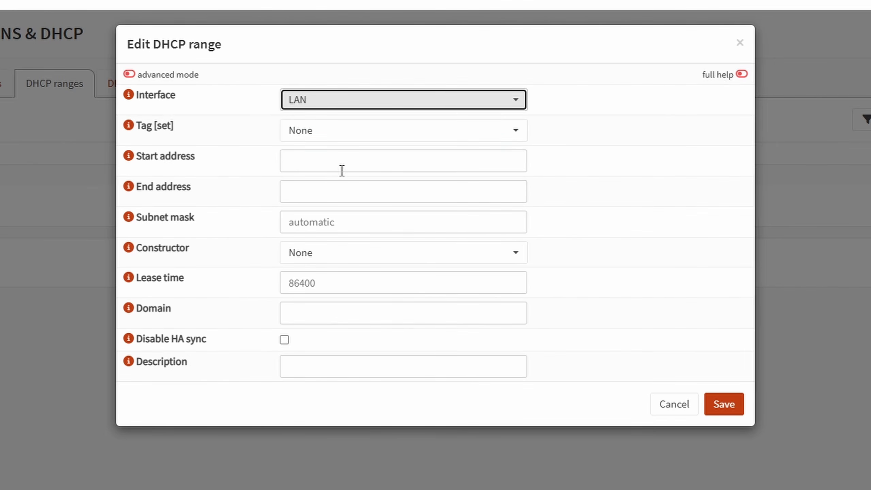
pyautogui.click(335, 159)
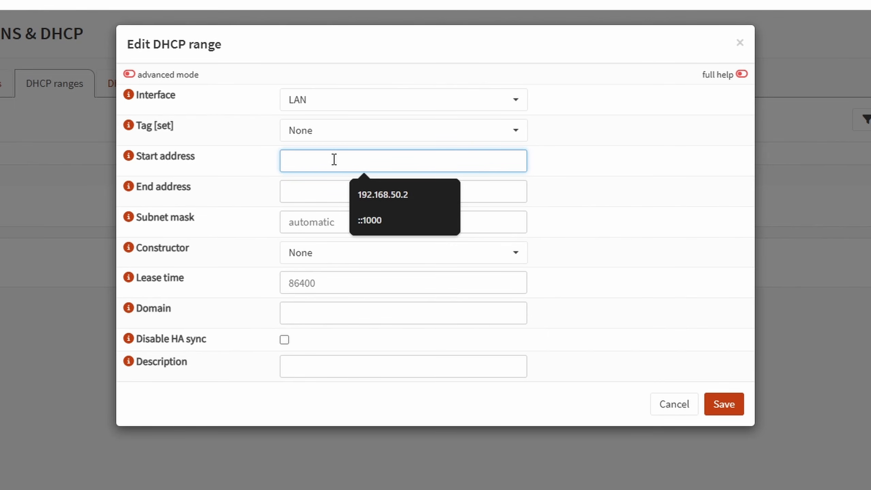
pyautogui.write('192.168.50.2')
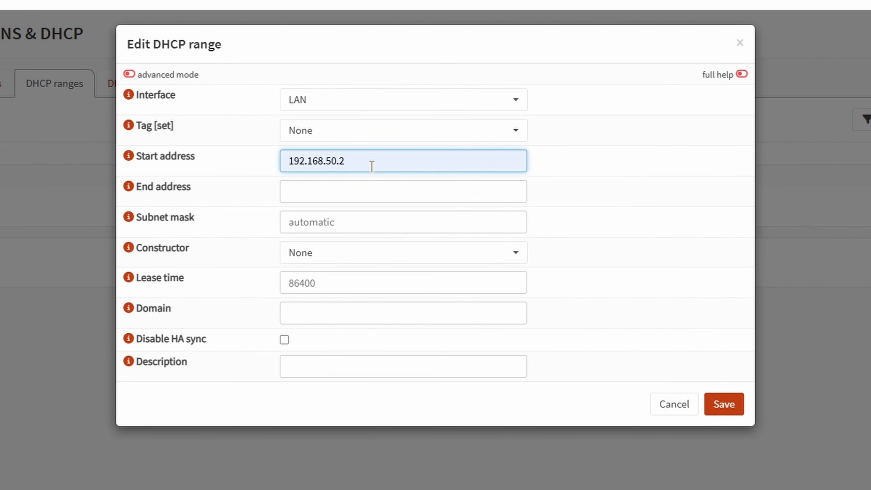
pyautogui.click(366, 194)
pyautogui.write('192.168.50.254')
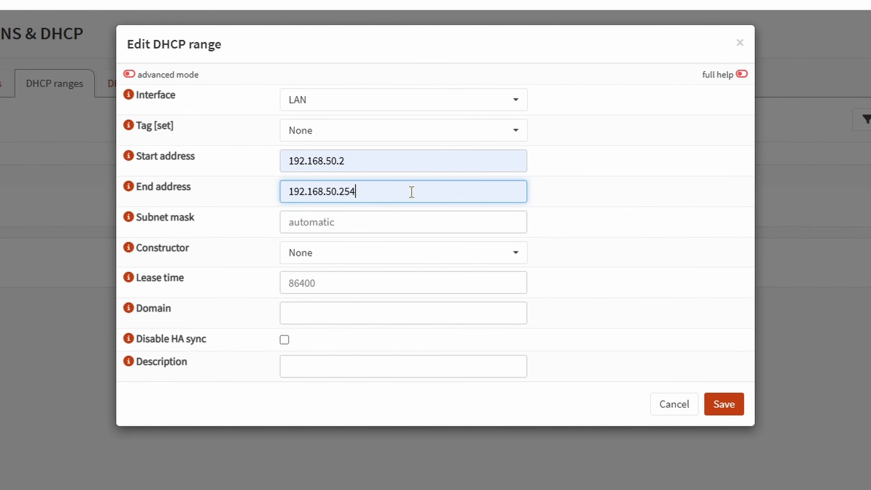
pyautogui.moveTo(388, 162); pyautogui.dragTo(338, 163)
pyautogui.click(294, 162)
pyautogui.doubleClick(329, 162)
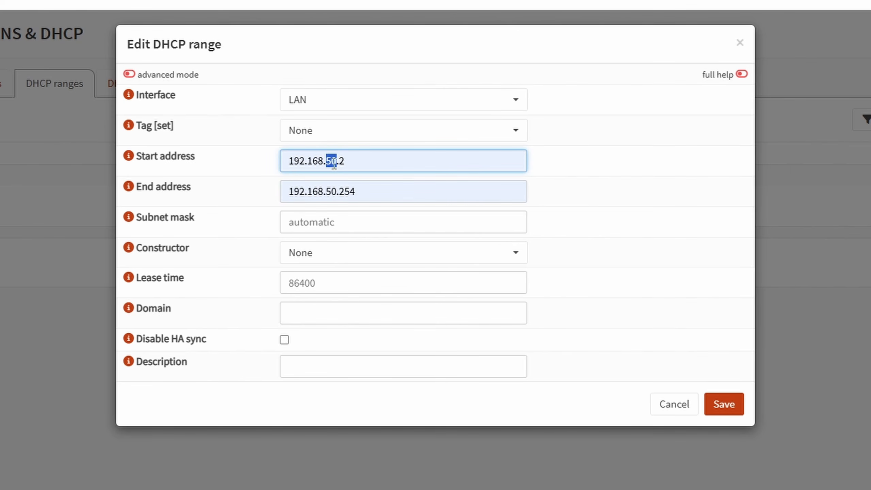
pyautogui.click(360, 164)
pyautogui.moveTo(357, 191); pyautogui.dragTo(339, 192)
pyautogui.moveTo(326, 161); pyautogui.dragTo(337, 161)
pyautogui.click(359, 228)
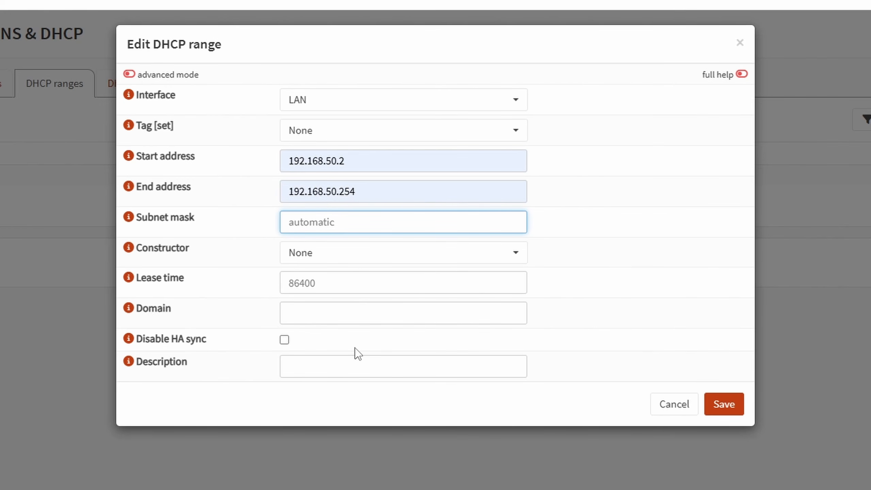
# Describe the new range as "Default /24 for LAN" and close the range form without saving.
pyautogui.click(361, 364)
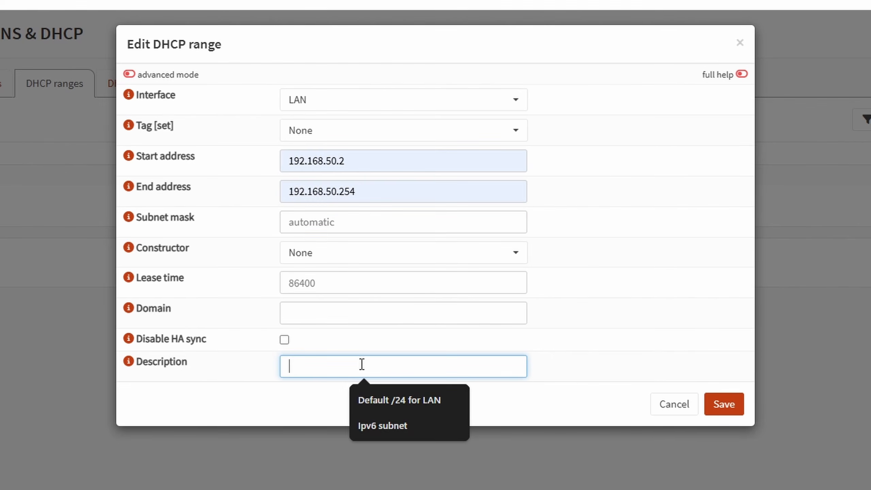
pyautogui.click(421, 395)
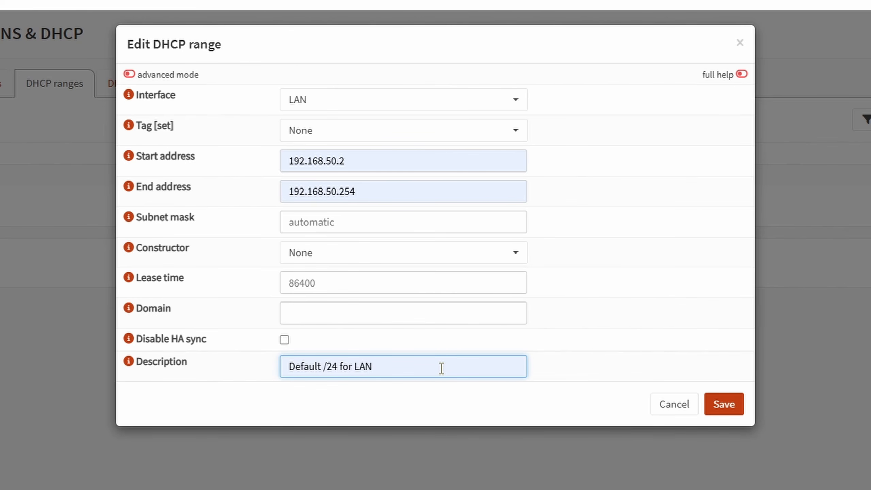
pyautogui.click(669, 406)
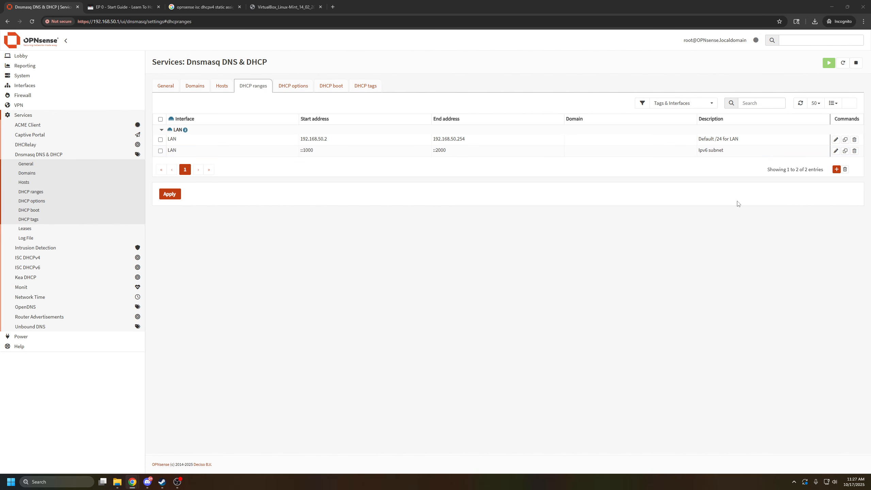
# Open the LAN range described as "Ipv6 subnet", review its addresses, constructor and prefix length, and close it without saving.
pyautogui.click(835, 153)
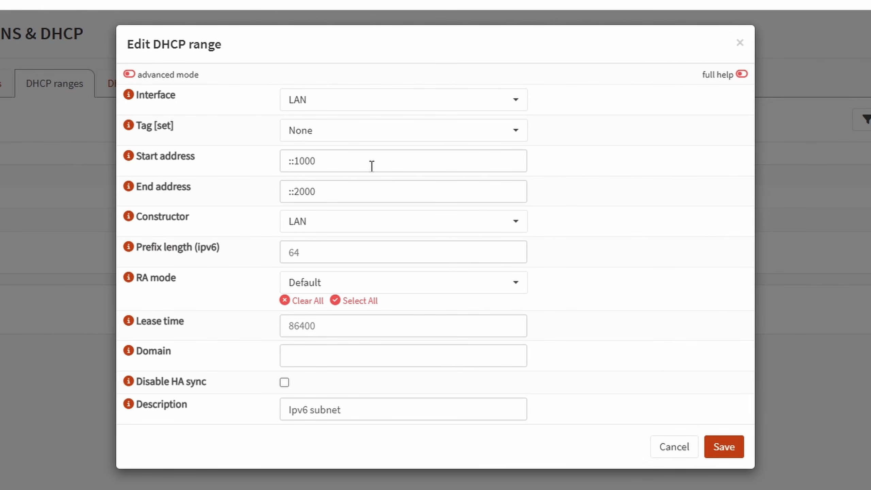
pyautogui.moveTo(291, 161); pyautogui.dragTo(294, 162)
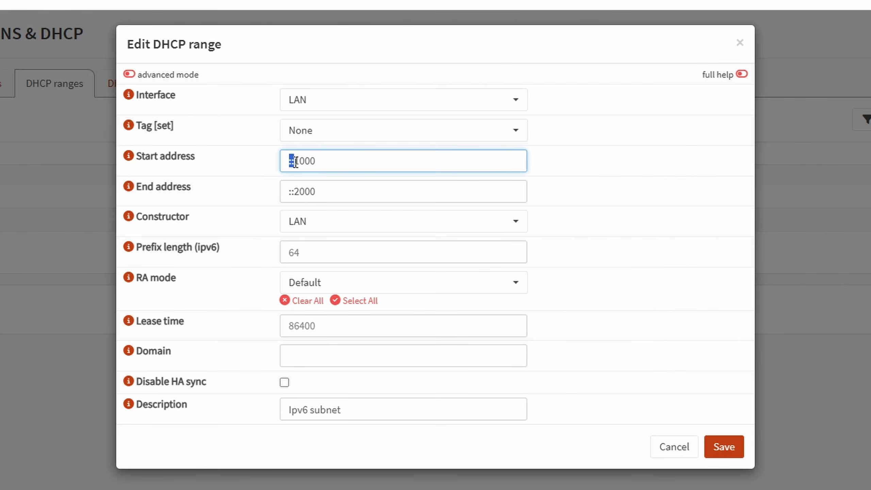
pyautogui.doubleClick(346, 161)
pyautogui.moveTo(346, 190); pyautogui.dragTo(289, 191)
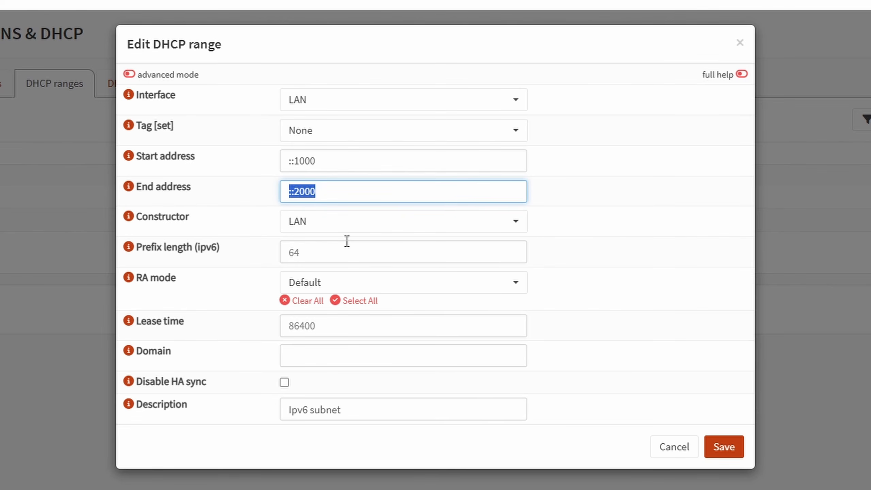
pyautogui.click(353, 256)
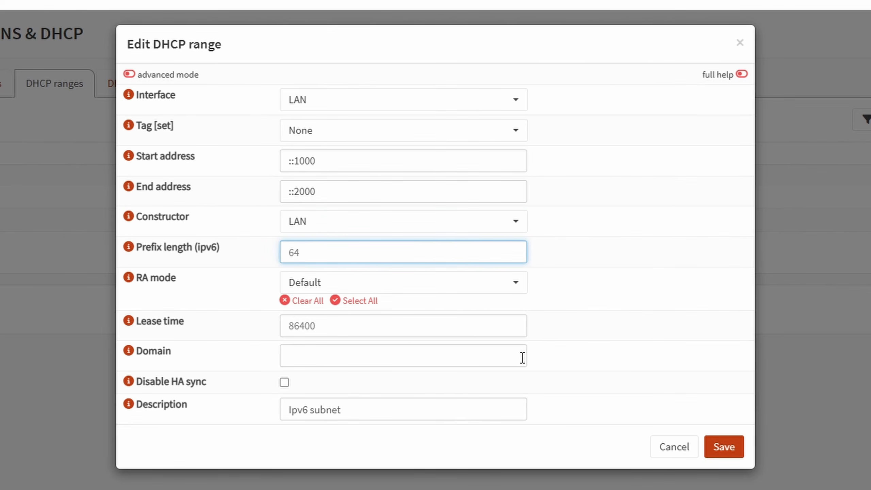
pyautogui.click(610, 361)
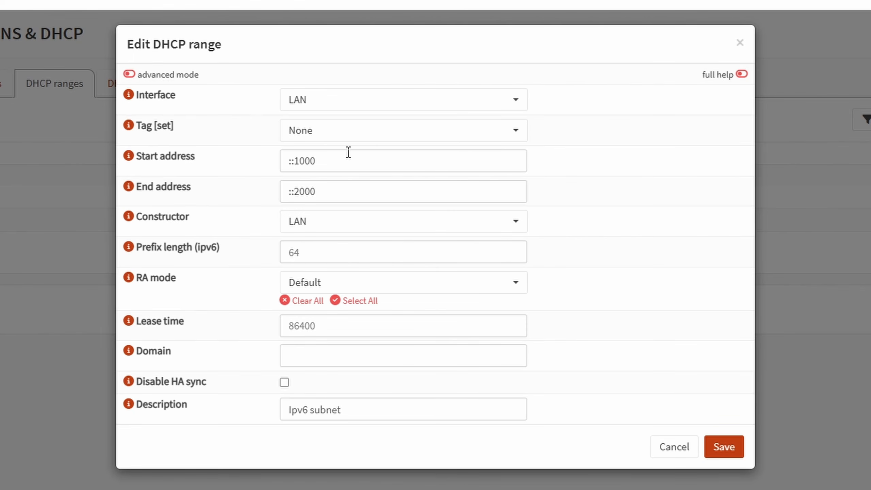
pyautogui.click(680, 454)
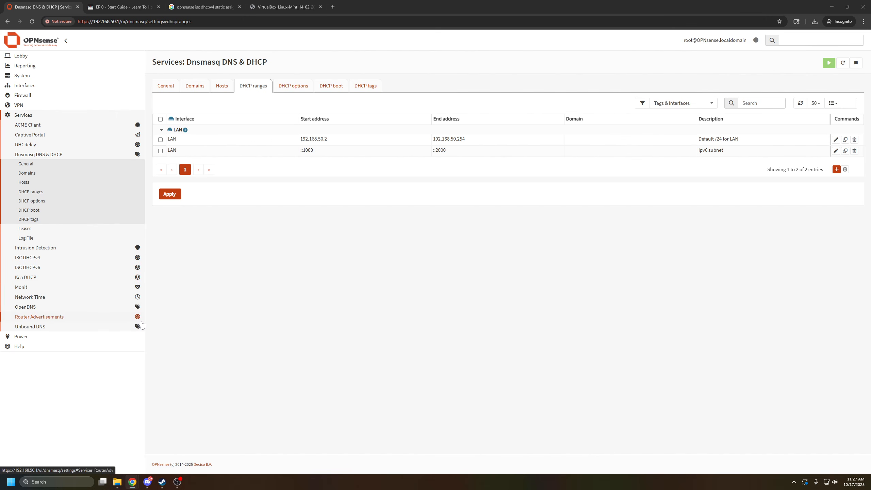
# Open the Router Advertisements settings for the LAN interface and check their mode.
pyautogui.click(27, 115)
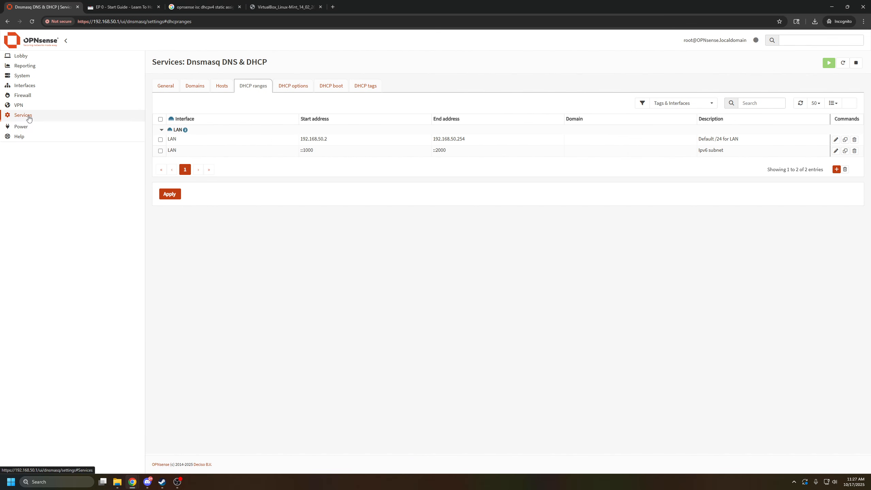
pyautogui.click(27, 115)
pyautogui.click(39, 317)
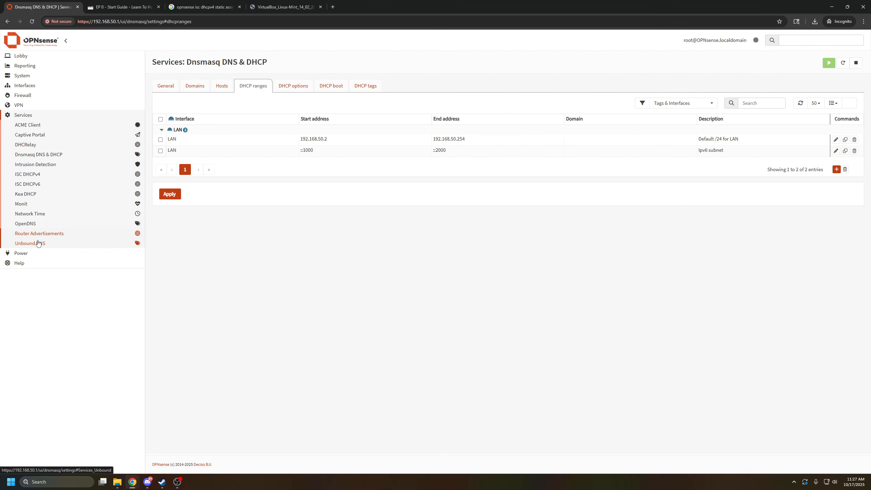
pyautogui.click(28, 243)
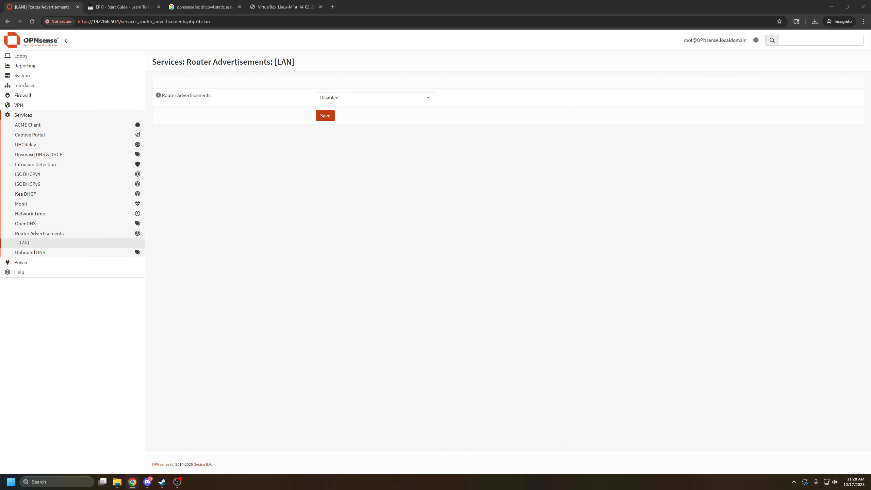
# Open the ISC DHCPv6 settings for LAN and check whether the DHCPv6 server is enabled on that interface.
pyautogui.click(50, 176)
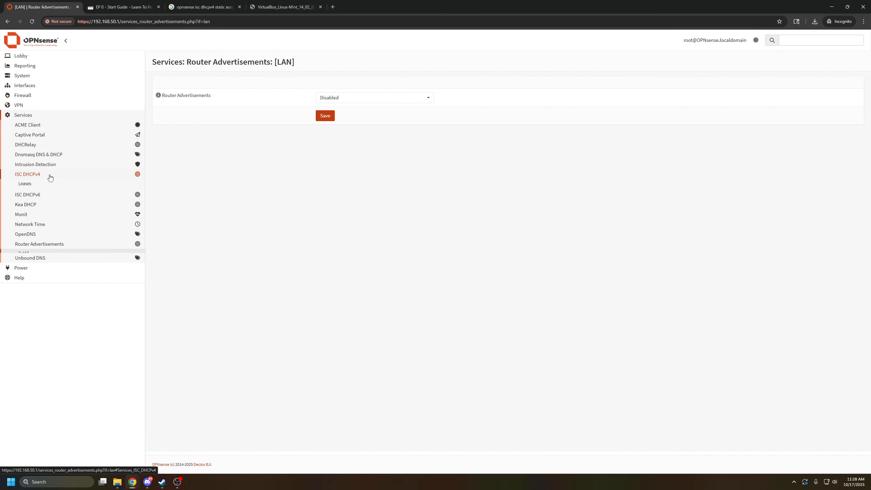
pyautogui.click(39, 196)
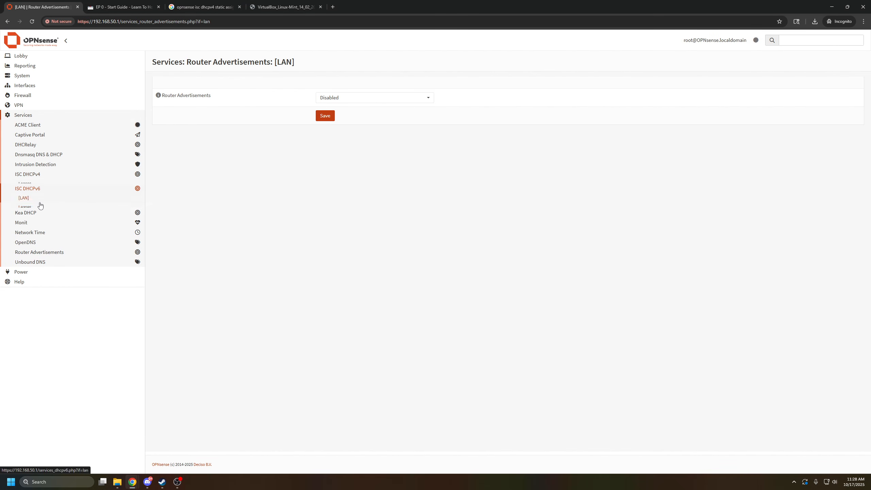
pyautogui.click(35, 196)
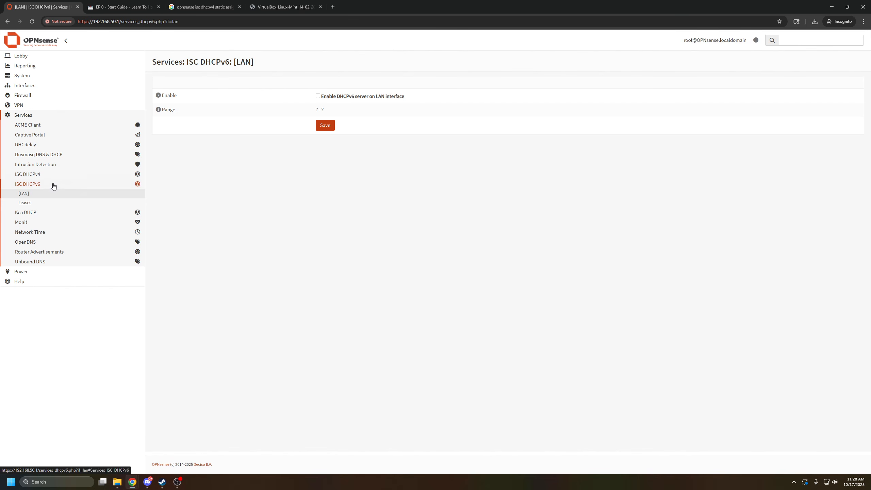
pyautogui.click(35, 175)
pyautogui.click(33, 201)
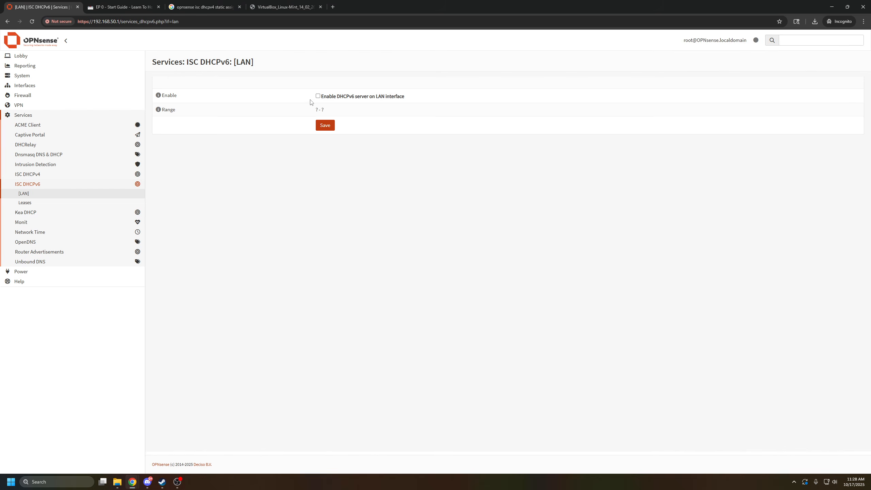
pyautogui.click(318, 96)
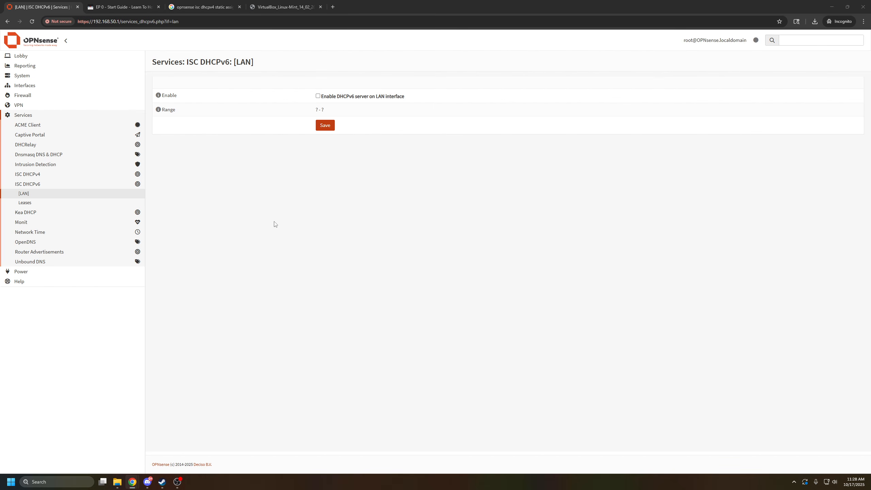
# Return to the general settings of Dnsmasq DNS & DHCP and apply the configuration.
pyautogui.click(39, 115)
pyautogui.click(41, 116)
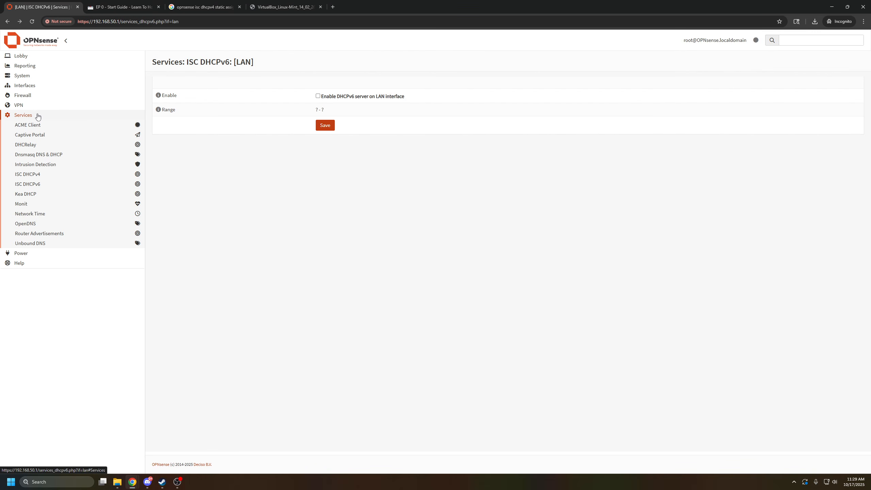
pyautogui.click(60, 157)
pyautogui.click(34, 164)
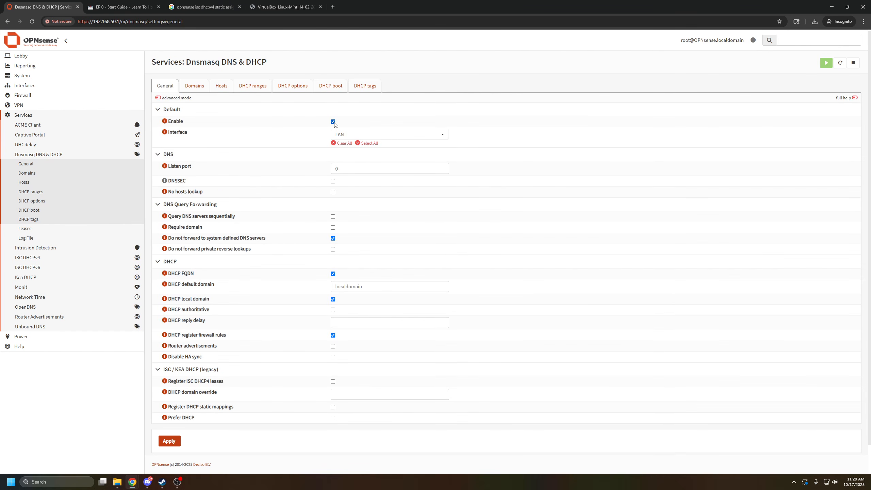
pyautogui.click(170, 442)
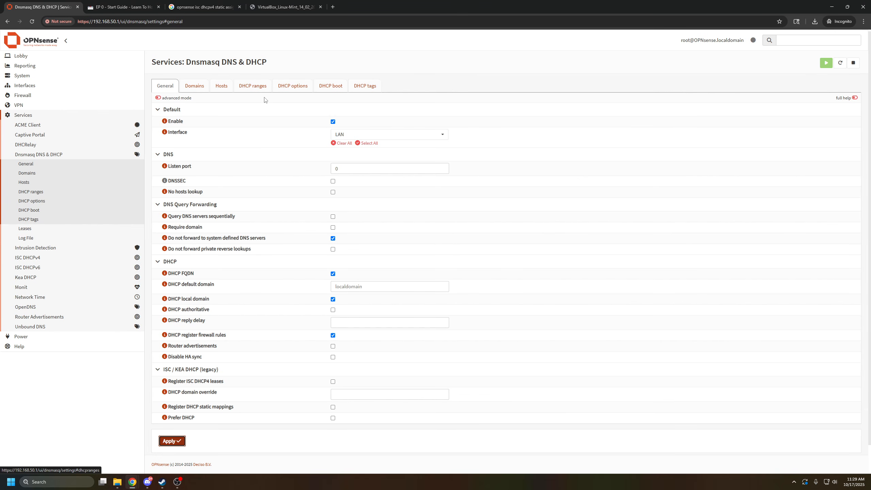
pyautogui.moveTo(246, 62); pyautogui.dragTo(265, 62)
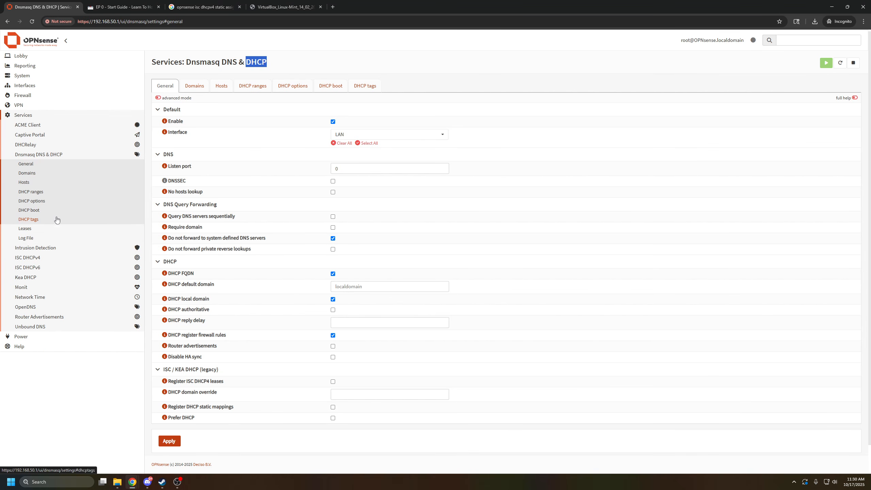
# Open the Dnsmasq leases list and examine the dynamic lease of the MyQ-DE1 host.
pyautogui.click(52, 229)
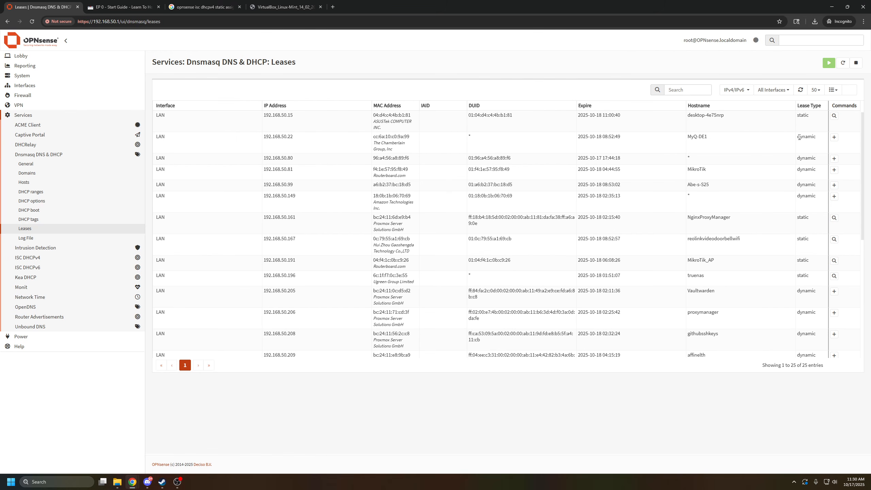
pyautogui.moveTo(798, 138); pyautogui.dragTo(172, 150)
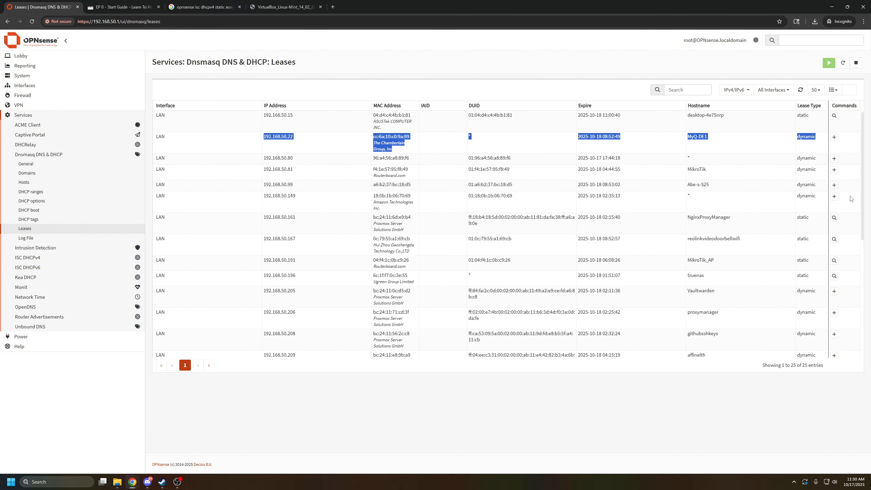
# Start a static reservation from the MyQ-DE1 lease, review its prefilled host, IP and hardware address fields, and cancel without saving.
pyautogui.click(834, 137)
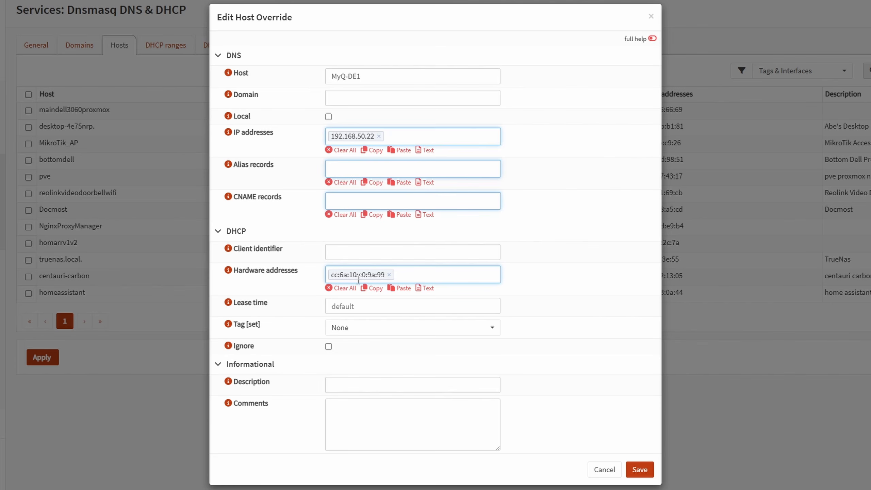
pyautogui.click(359, 385)
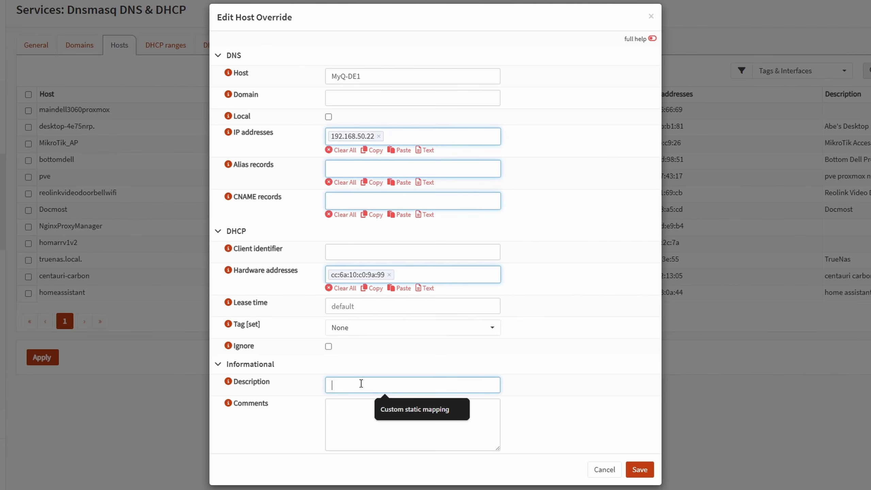
pyautogui.moveTo(392, 75); pyautogui.dragTo(306, 74)
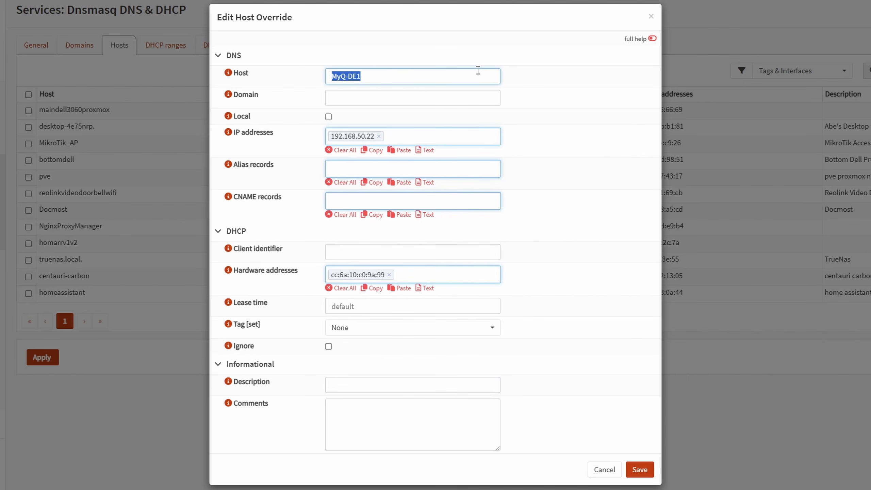
pyautogui.click(502, 74)
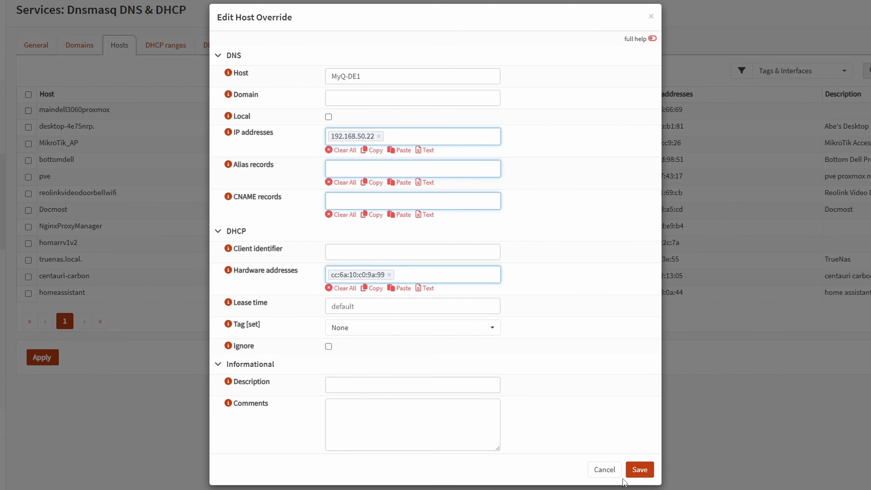
pyautogui.click(605, 469)
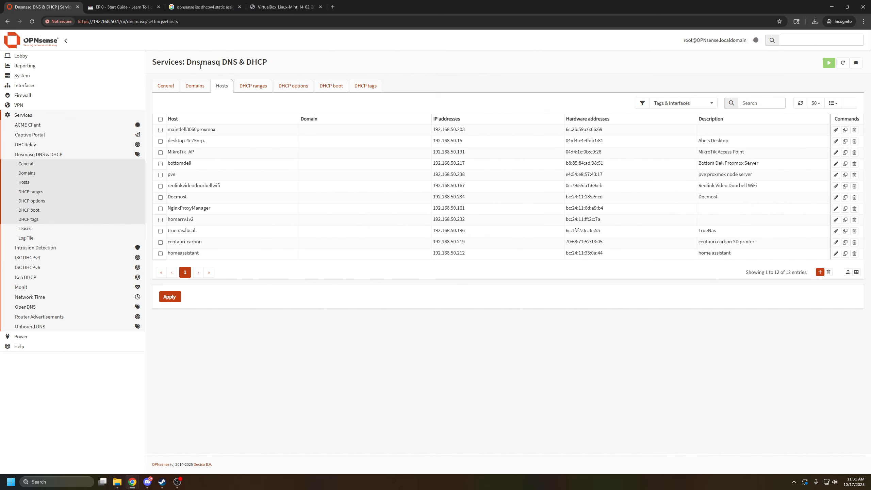
# Look through the General, Domains and Hosts settings of Dnsmasq DNS & DHCP and return to the leases list.
pyautogui.moveTo(154, 63); pyautogui.dragTo(266, 64)
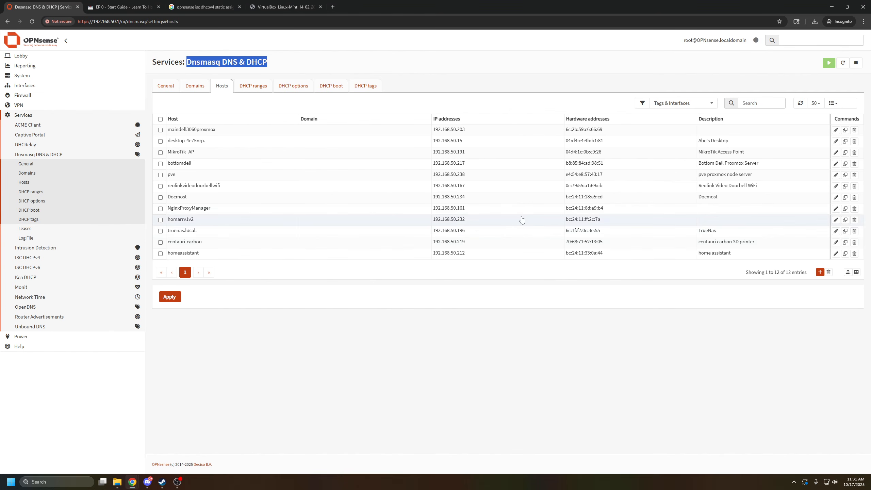
pyautogui.click(270, 120)
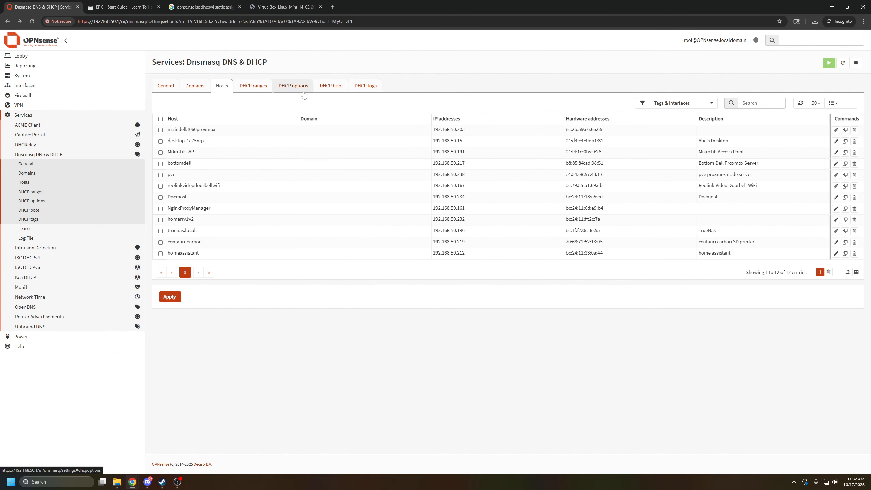
pyautogui.click(166, 86)
pyautogui.click(194, 86)
pyautogui.click(229, 86)
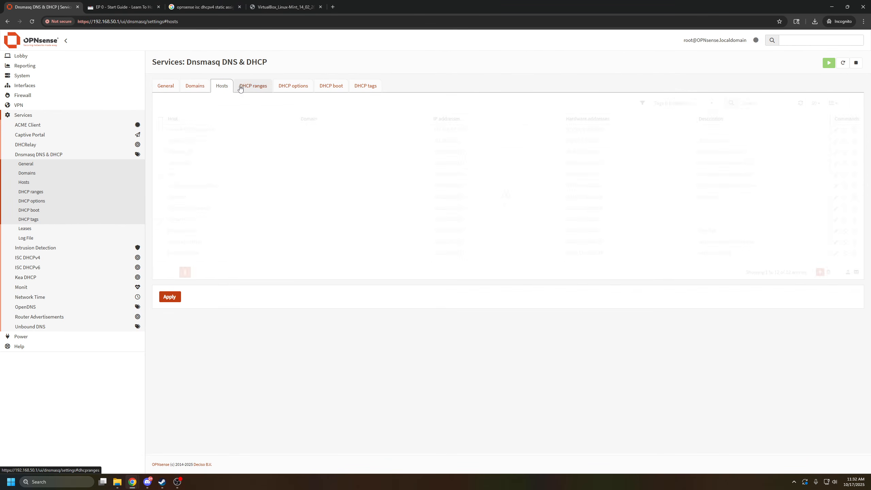
pyautogui.click(34, 228)
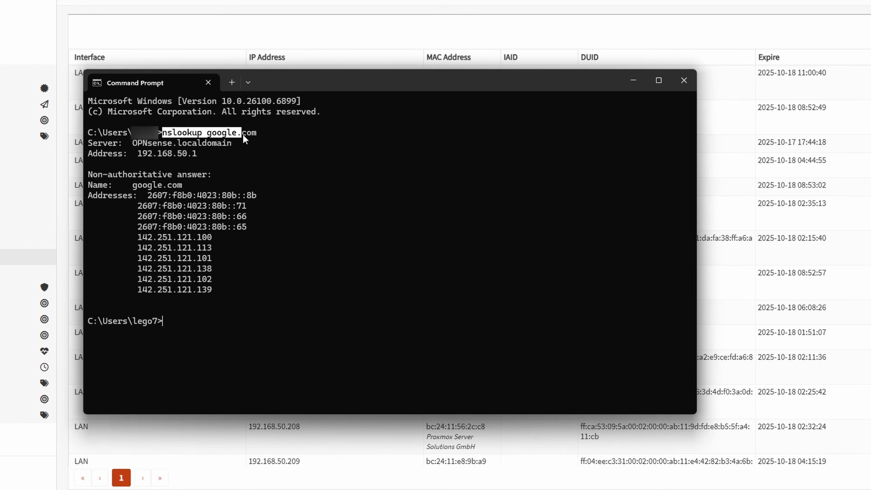
# In Command Prompt, examine which DNS server answers nslookup google.com and the addresses it resolves, and close the window.
pyautogui.moveTo(242, 134); pyautogui.dragTo(260, 133)
pyautogui.hotkey('ctrl', 'c')
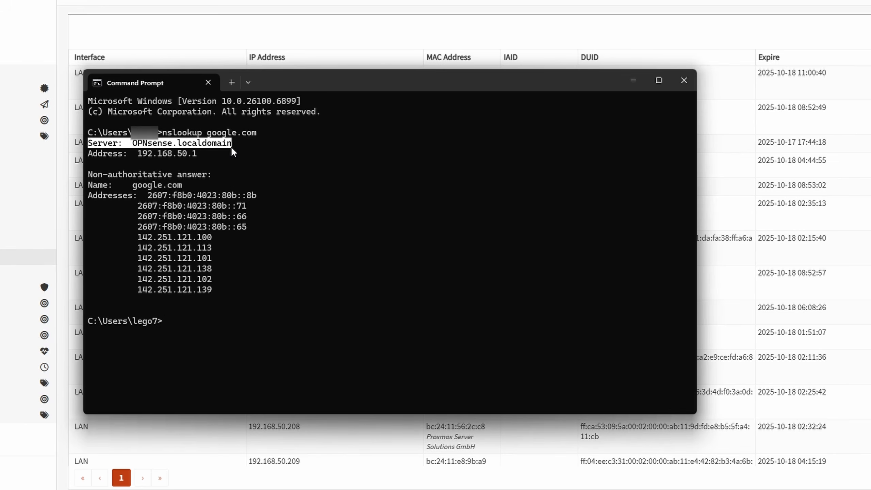
pyautogui.click(146, 141)
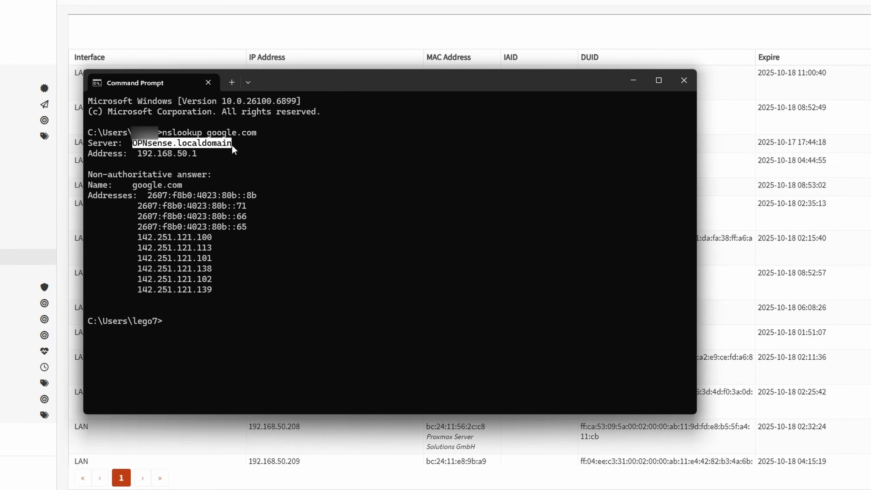
pyautogui.hotkey('ctrl', 'c')
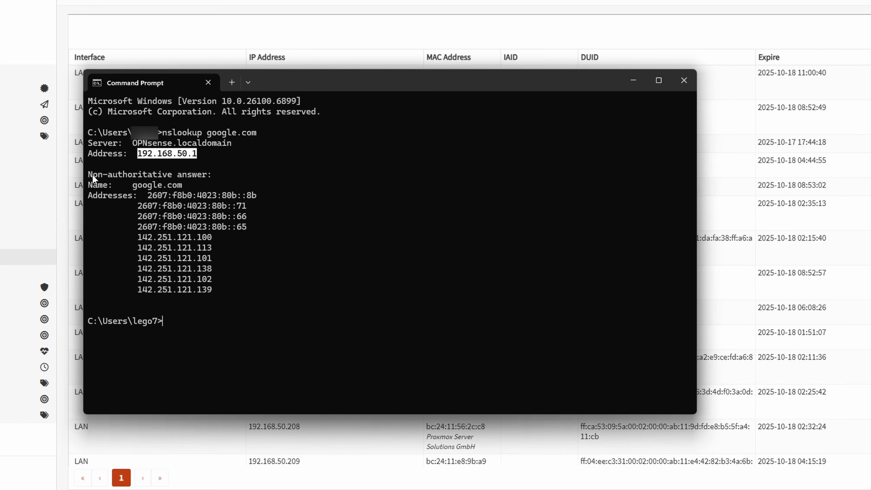
pyautogui.moveTo(92, 176); pyautogui.dragTo(237, 175)
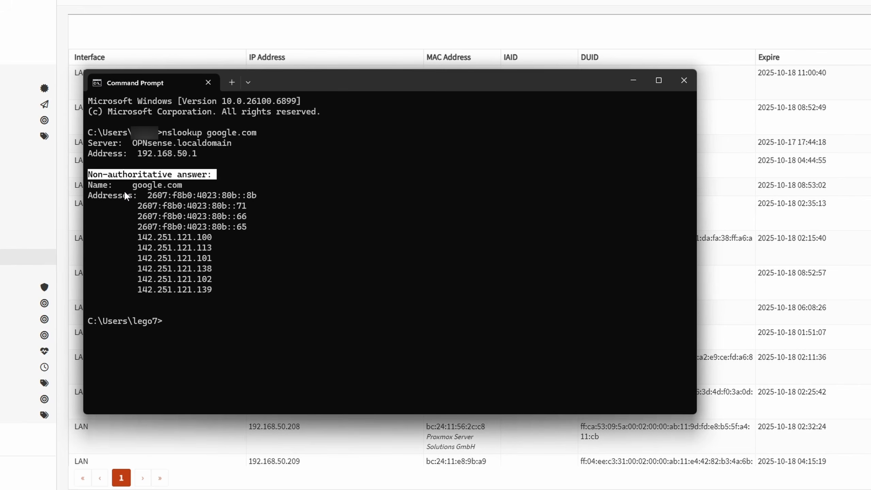
pyautogui.moveTo(125, 195); pyautogui.dragTo(187, 196)
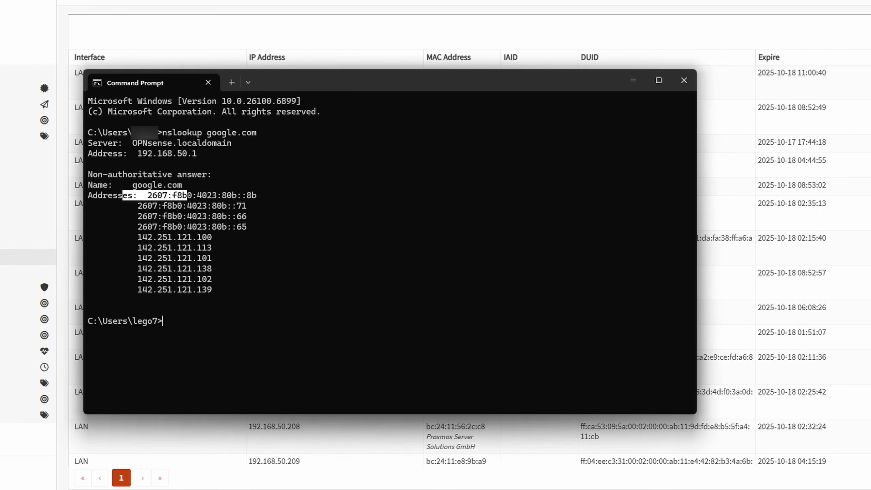
pyautogui.click(685, 80)
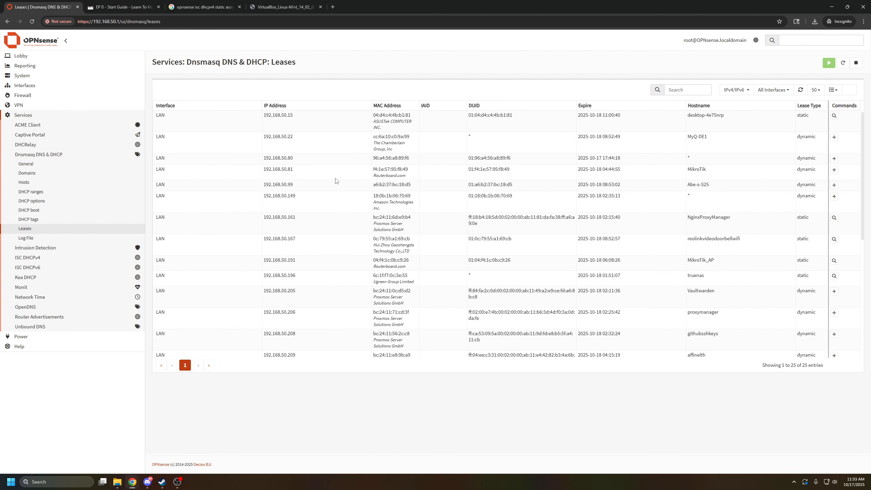
# Open the general settings of Unbound DNS.
pyautogui.click(59, 329)
pyautogui.click(50, 339)
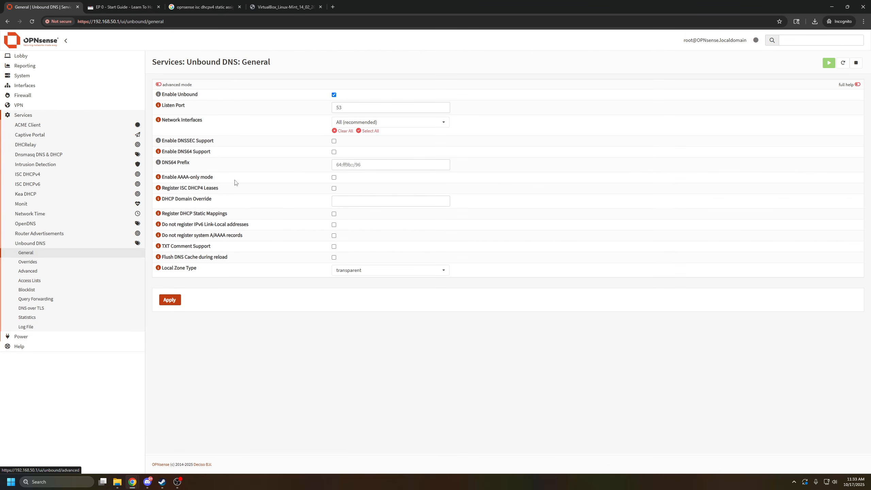